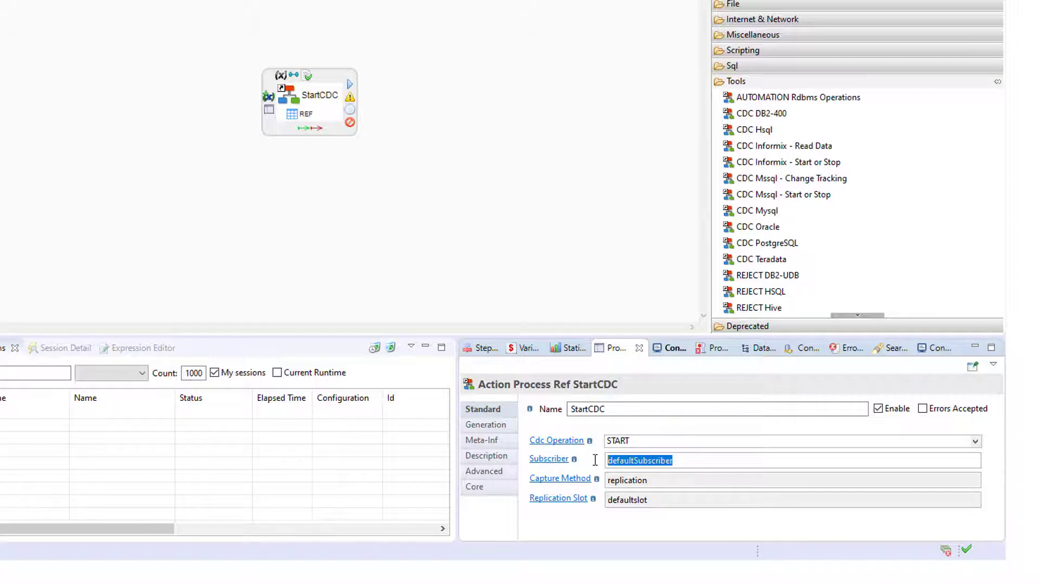
Step: Set the StartCDC subscriber to mysql-CRM, keeping replication and defaultslot, and execute the process
key(BackSpace)
text(mysql)
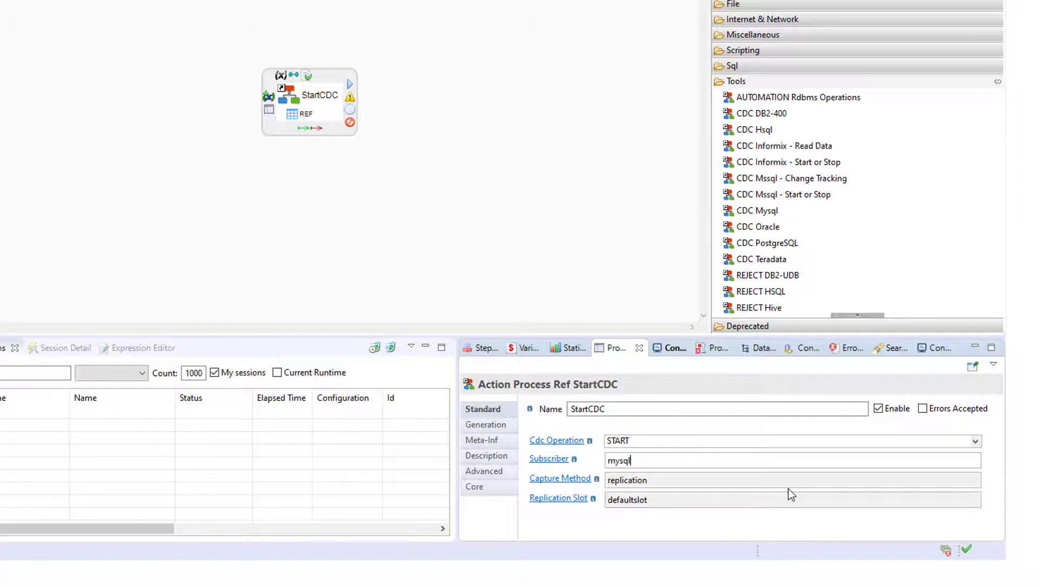
text(-CRM)
double_click(651, 482)
click(575, 499)
double_click(651, 499)
click(653, 499)
click(661, 481)
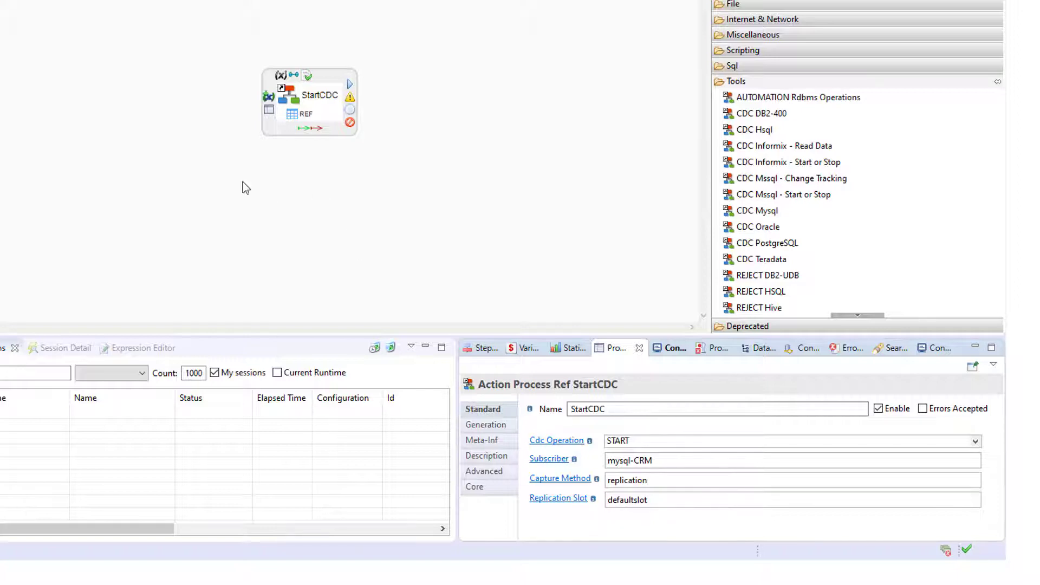
right_click(71, 12)
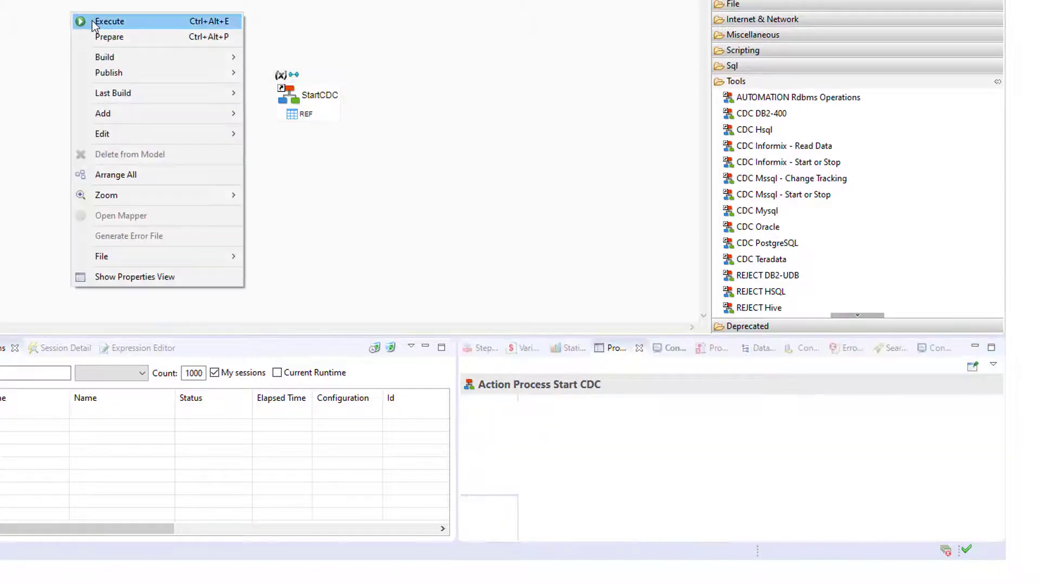
click(92, 21)
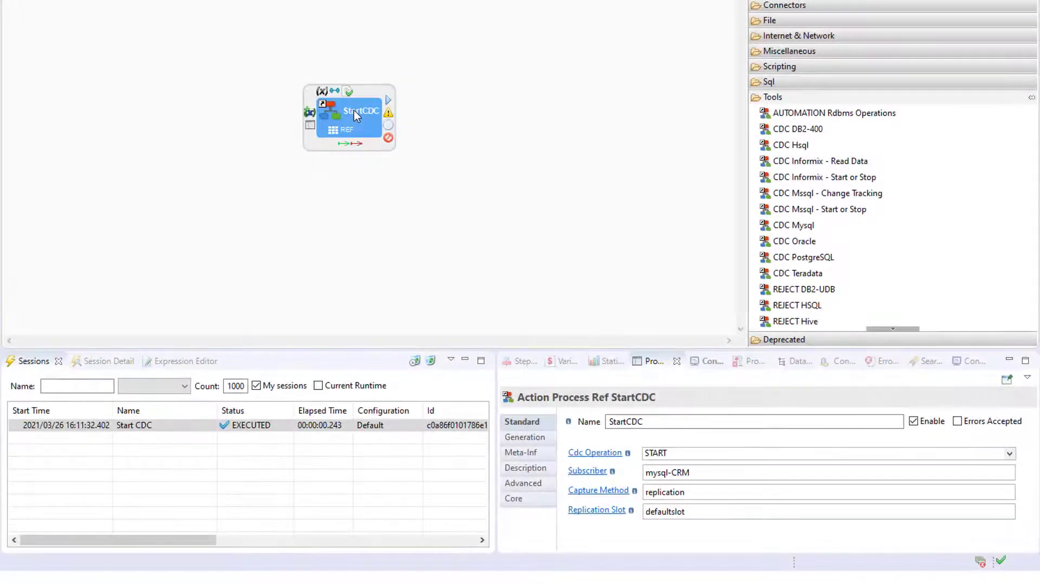
Step: Switch StartCDC to the ADD_SUBSCRIBER operation for subscriber hsql-BI and execute it
drag(699, 474, 641, 475)
text(hs)
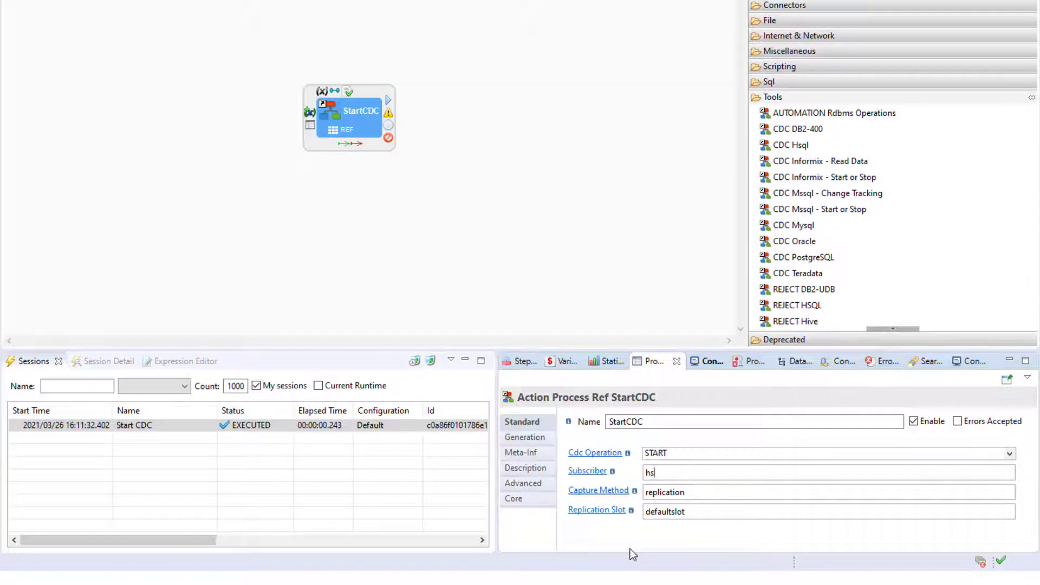
text(ql-BI)
click(1009, 454)
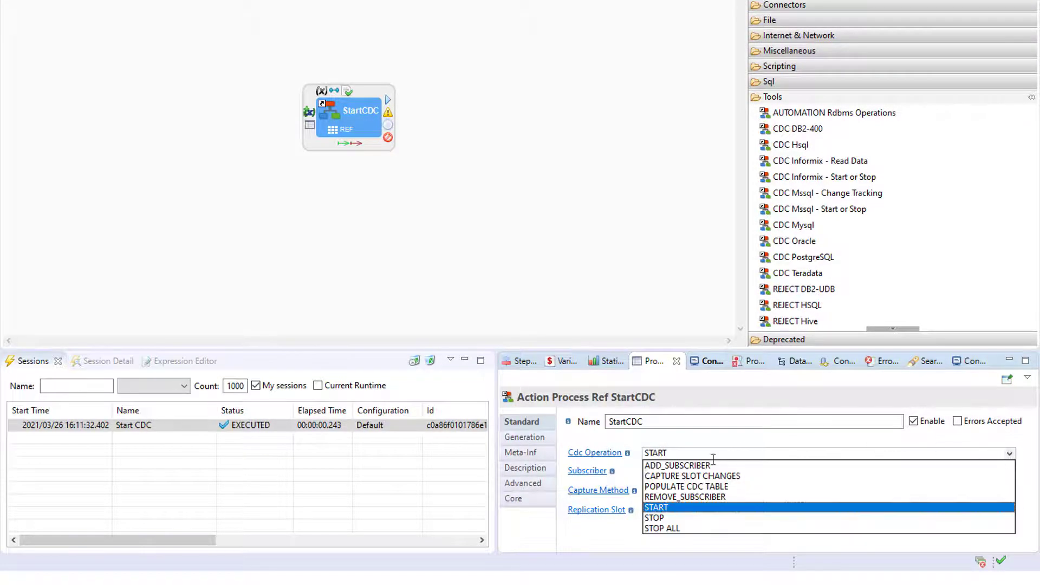
click(710, 465)
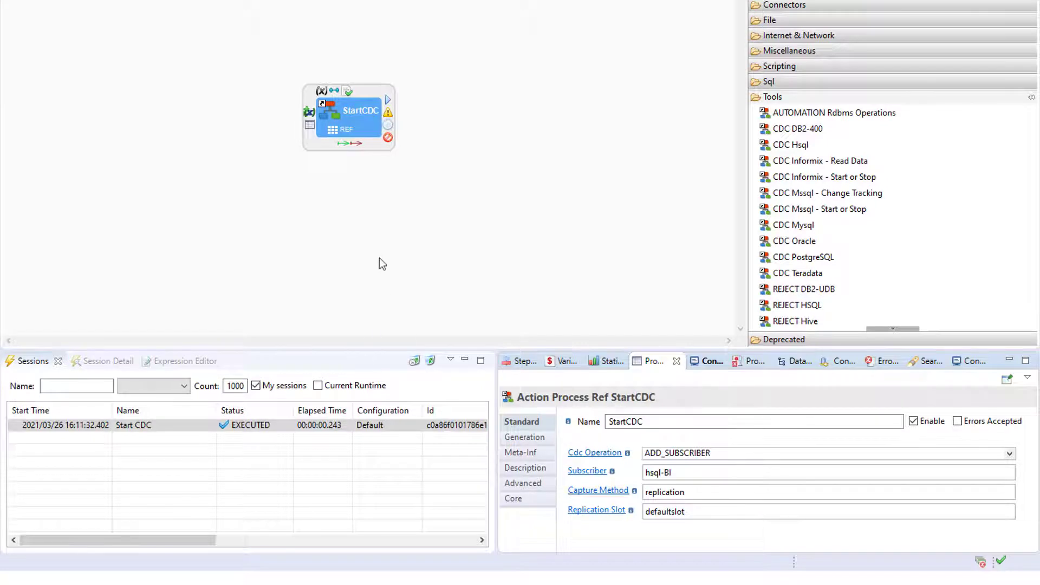
right_click(104, 89)
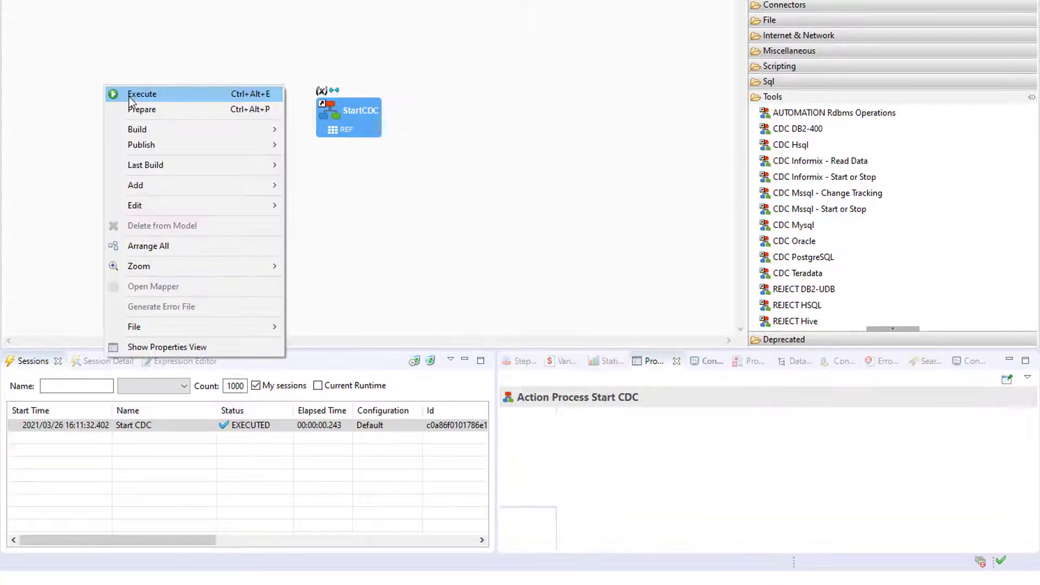
click(129, 97)
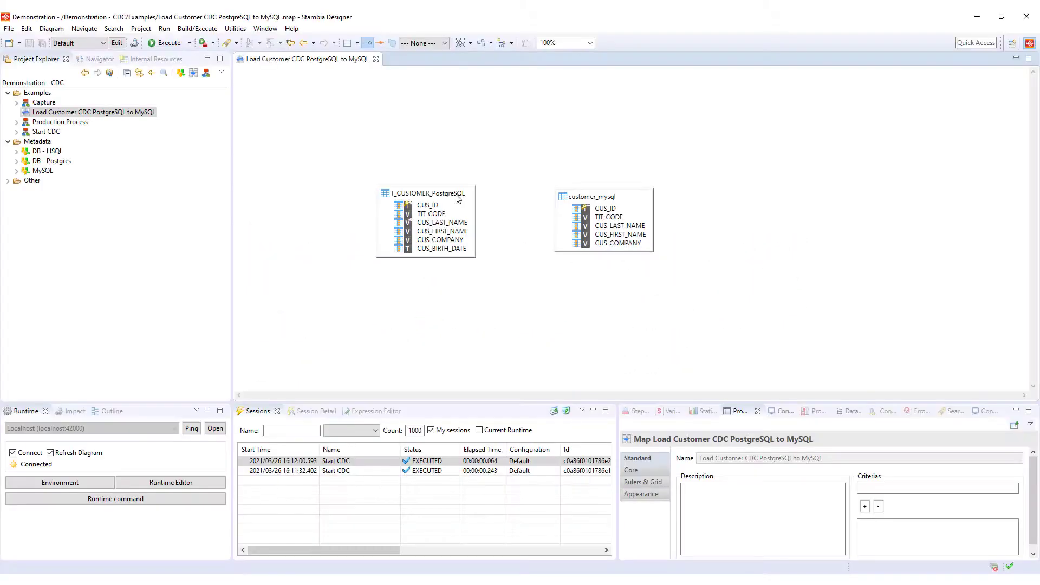
Step: Map T_CUSTOMER_PostgreSQL columns onto customer_mysql by dropping CUS_ID on the target
click(459, 198)
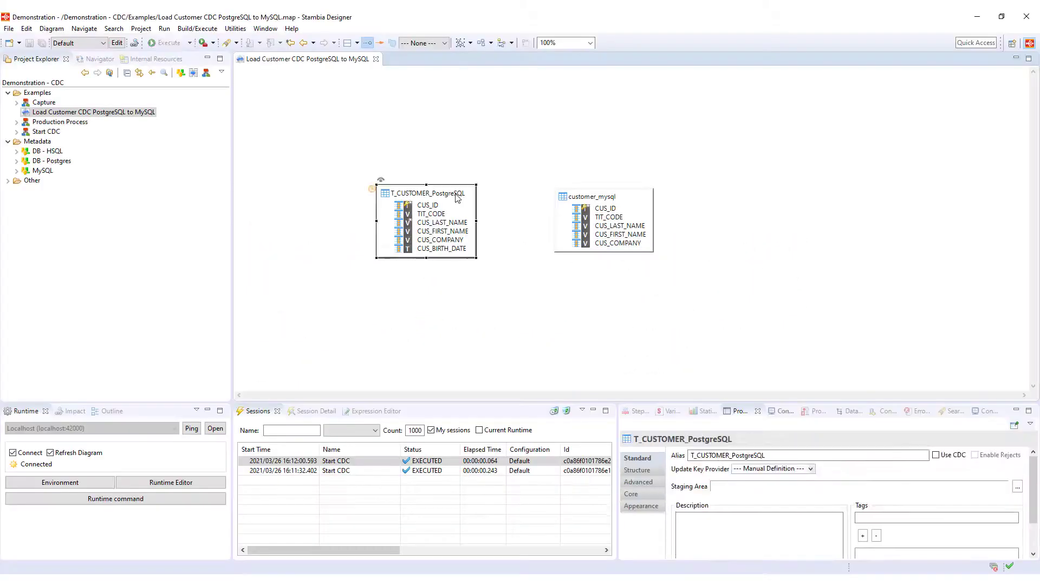
click(604, 201)
drag(429, 206, 607, 208)
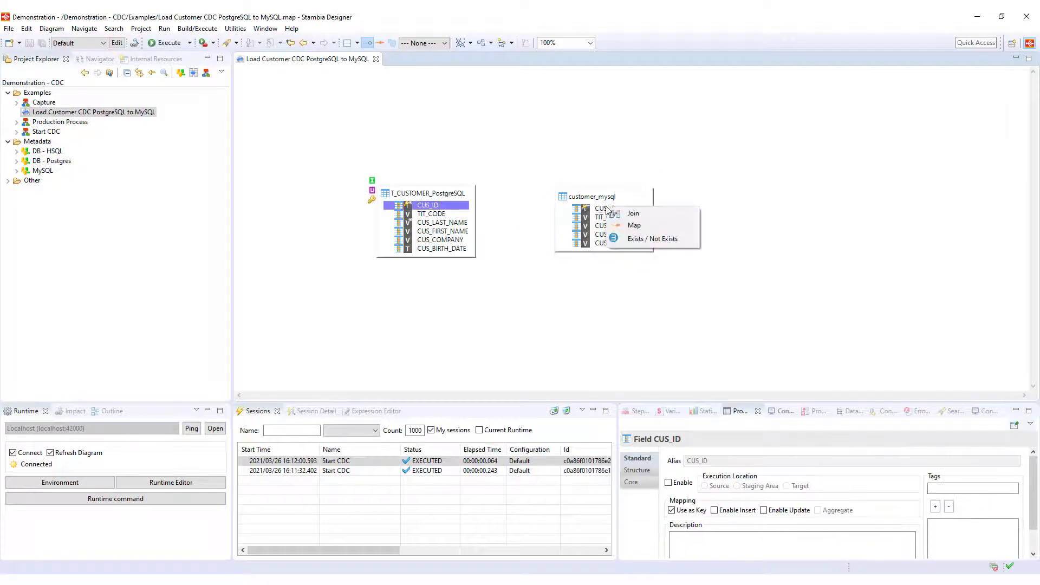
click(633, 227)
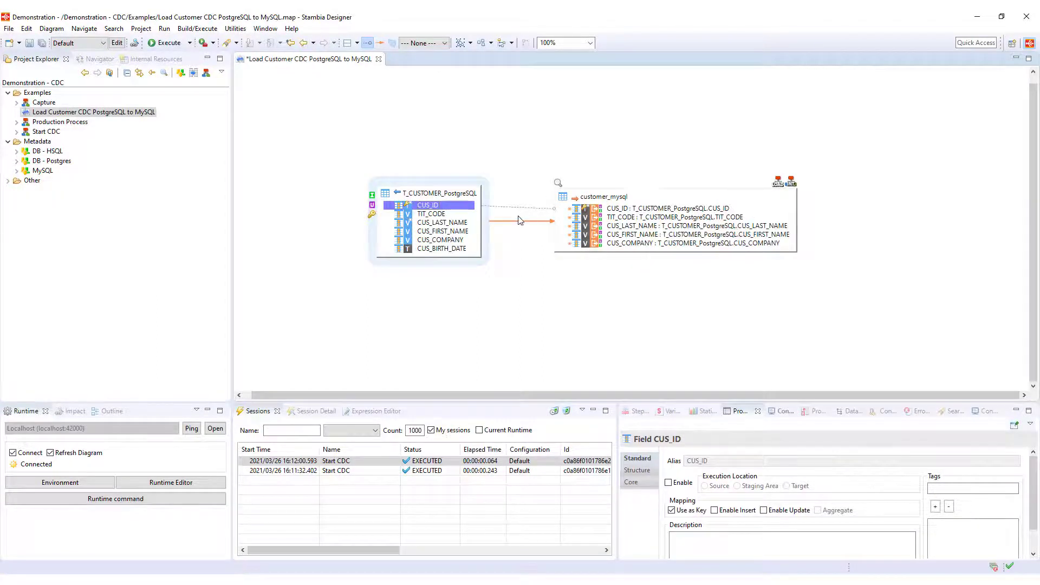
click(792, 182)
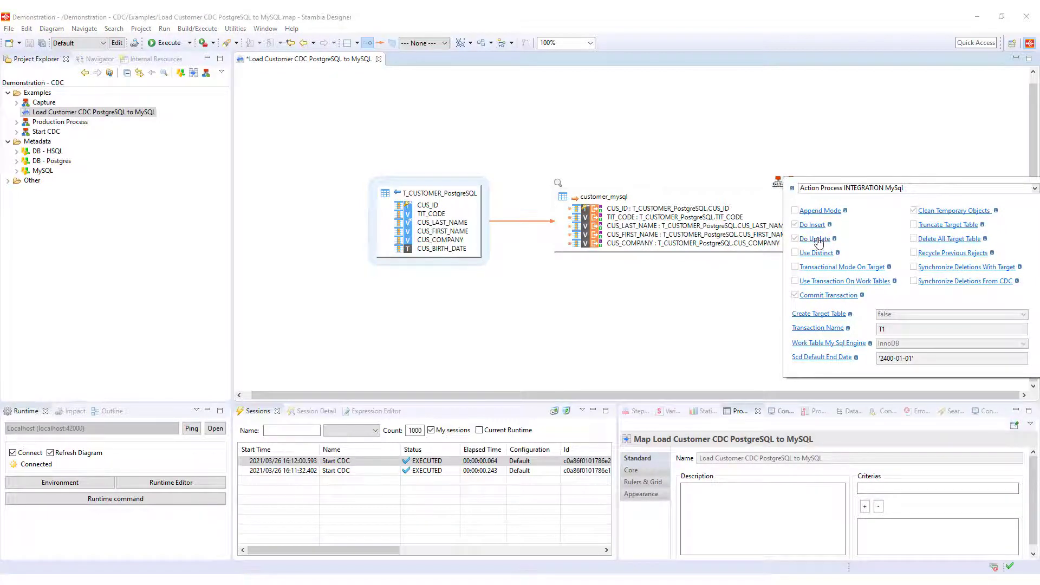
Step: Execute the history-load mapping and confirm 100 inserted rows in Statistics
right_click(308, 118)
click(326, 125)
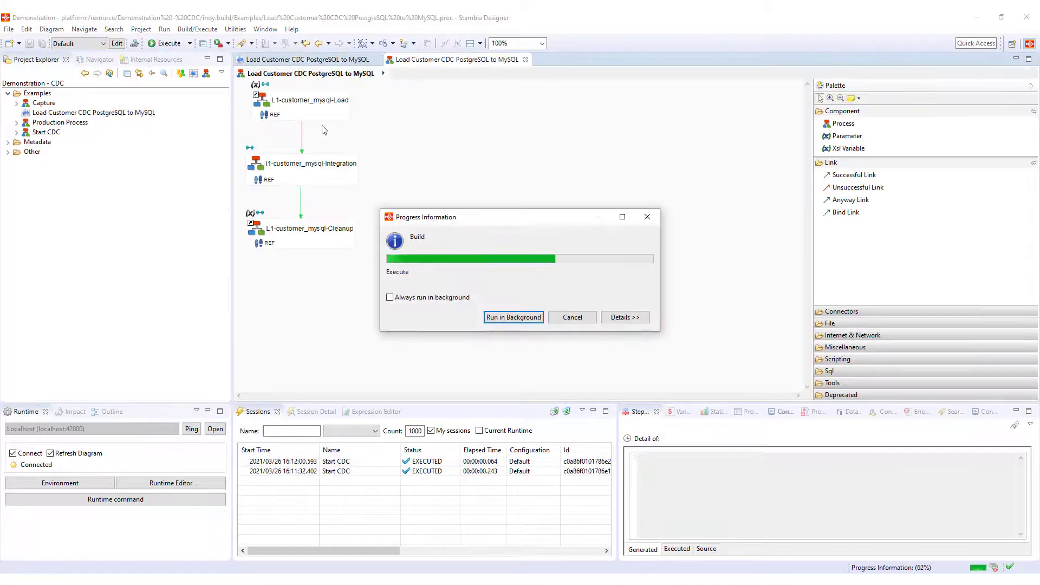
click(707, 412)
click(744, 465)
Step: Consult the data loaded into customer_mysql, checking the first row's company value
click(307, 59)
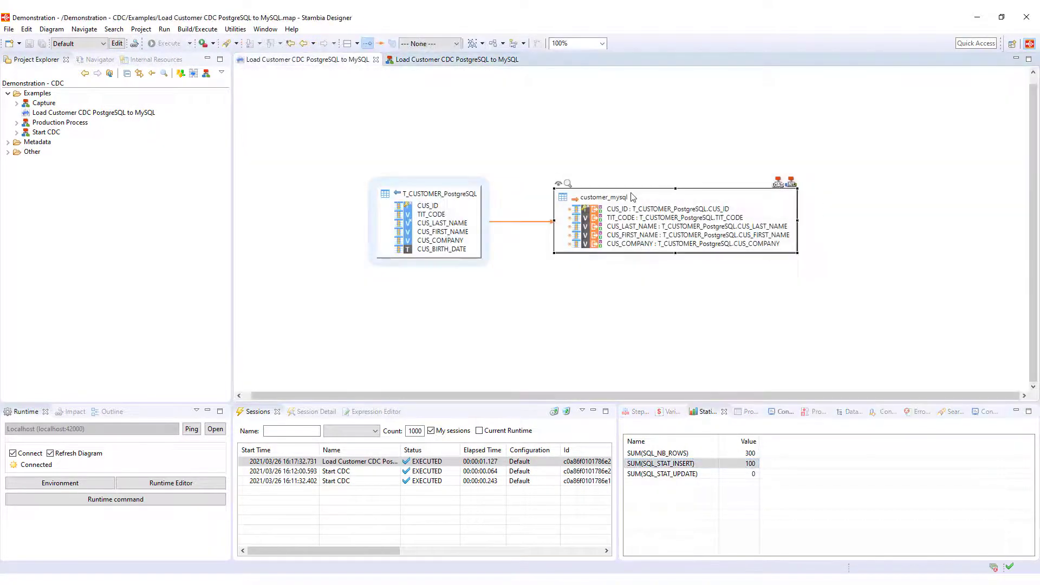
right_click(631, 191)
mouse_move(664, 200)
click(833, 214)
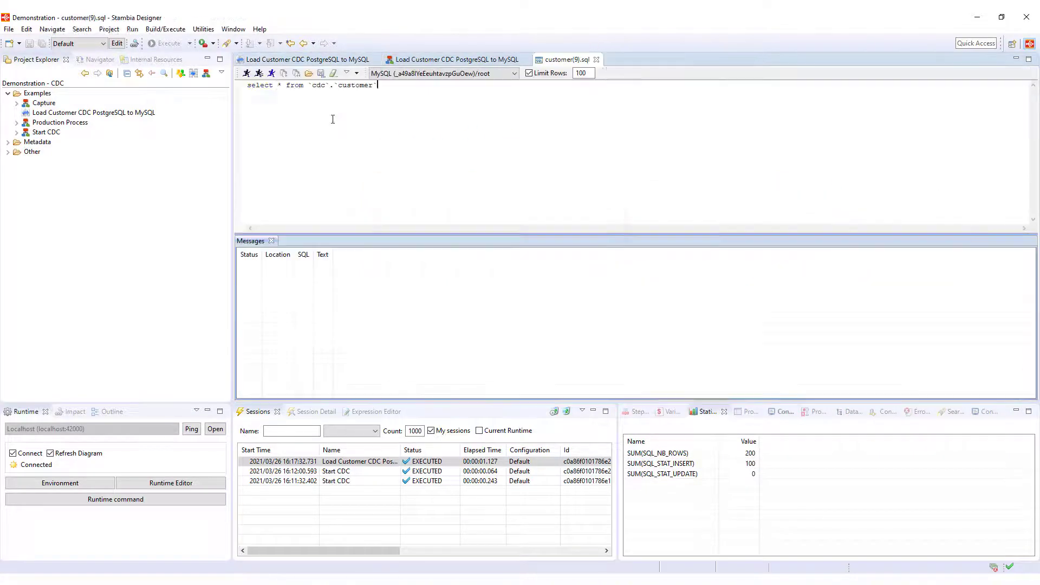
scroll(343, 341, down, 4)
scroll(343, 342, up, 5)
click(320, 271)
click(444, 270)
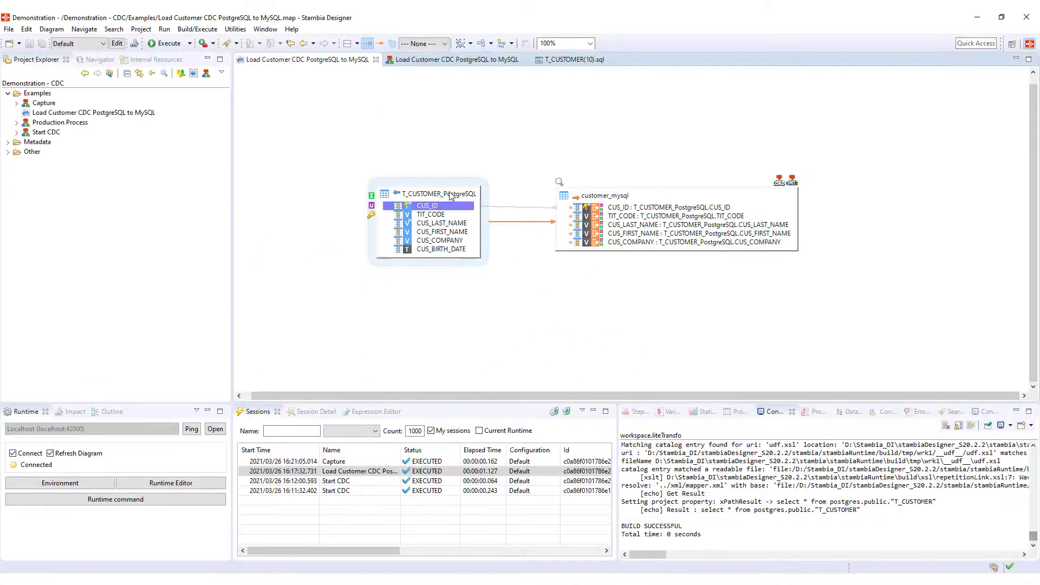
click(428, 194)
Step: Enable Use CDC on T_CUSTOMER_PostgreSQL and consult its captured data
right_click(450, 196)
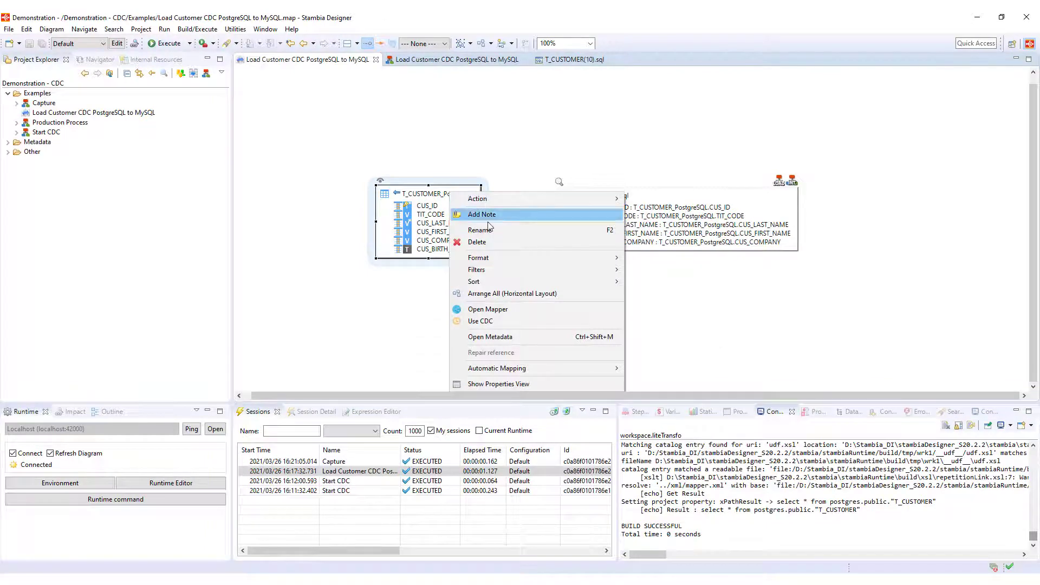
click(503, 322)
right_click(461, 196)
mouse_move(561, 194)
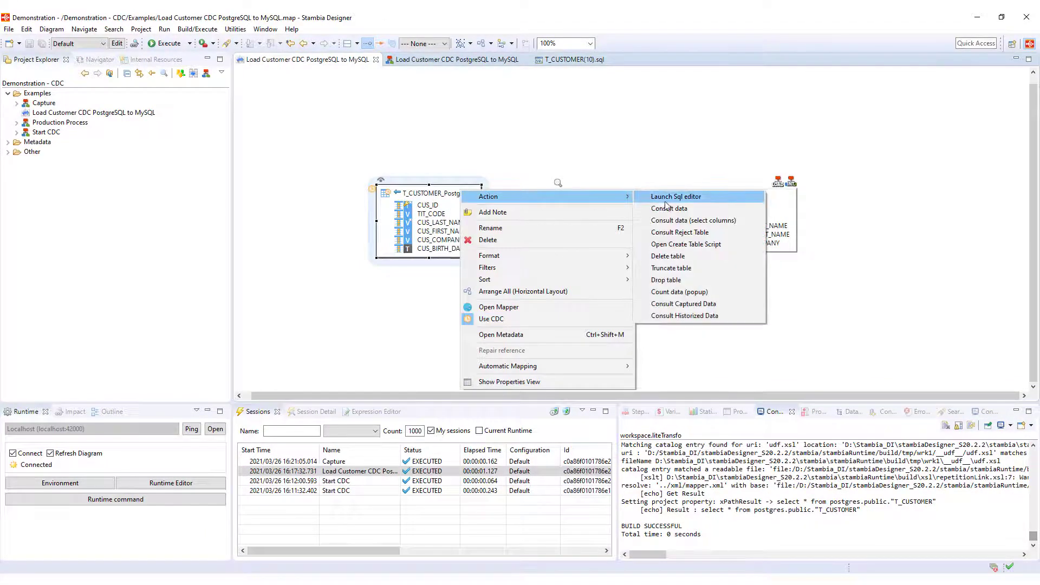
click(680, 304)
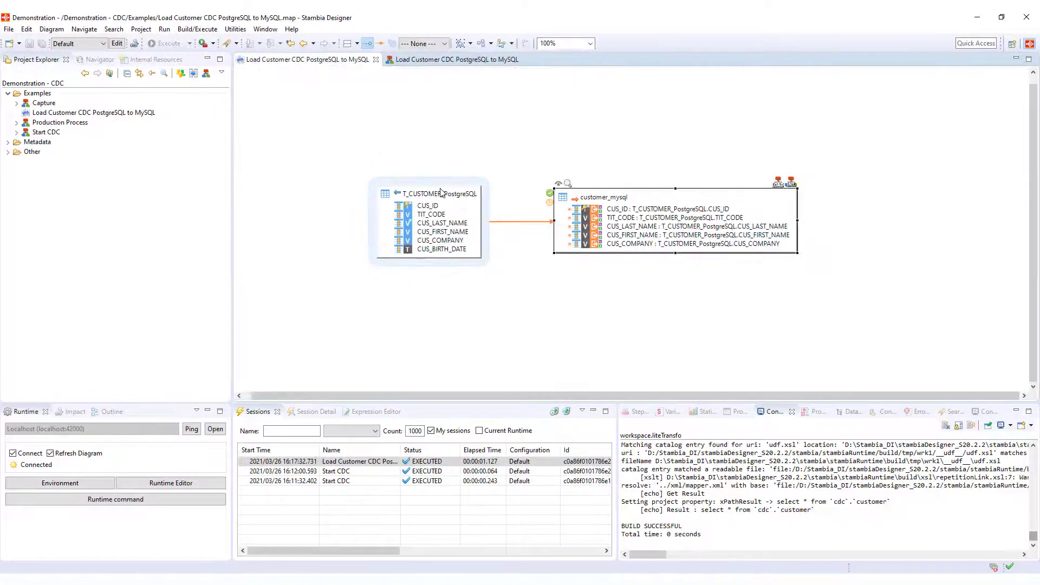
Step: Consult T_CUSTOMER_PostgreSQL data, listing its 100 customer rows
right_click(441, 192)
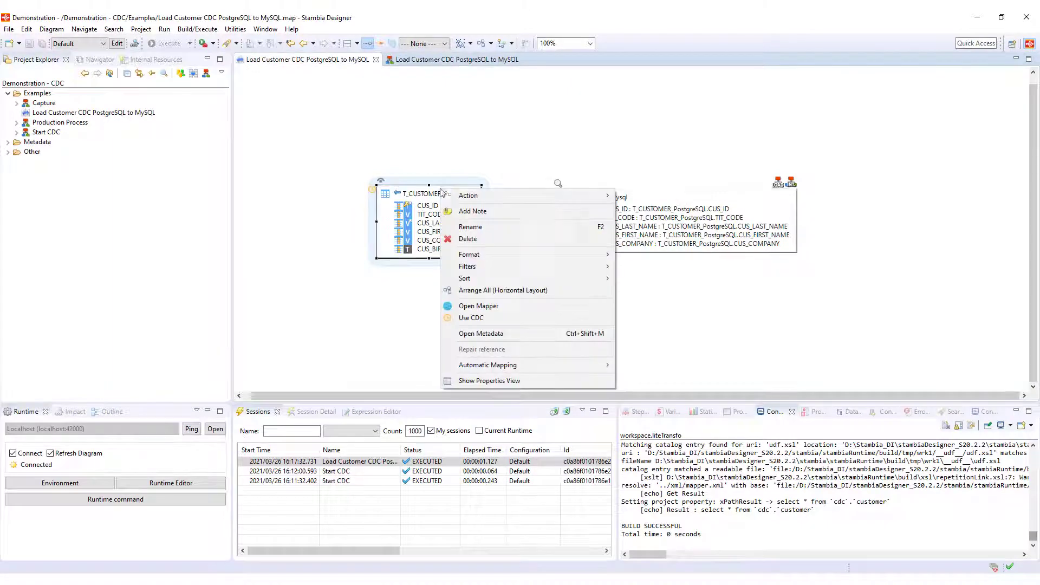
mouse_move(547, 196)
click(646, 209)
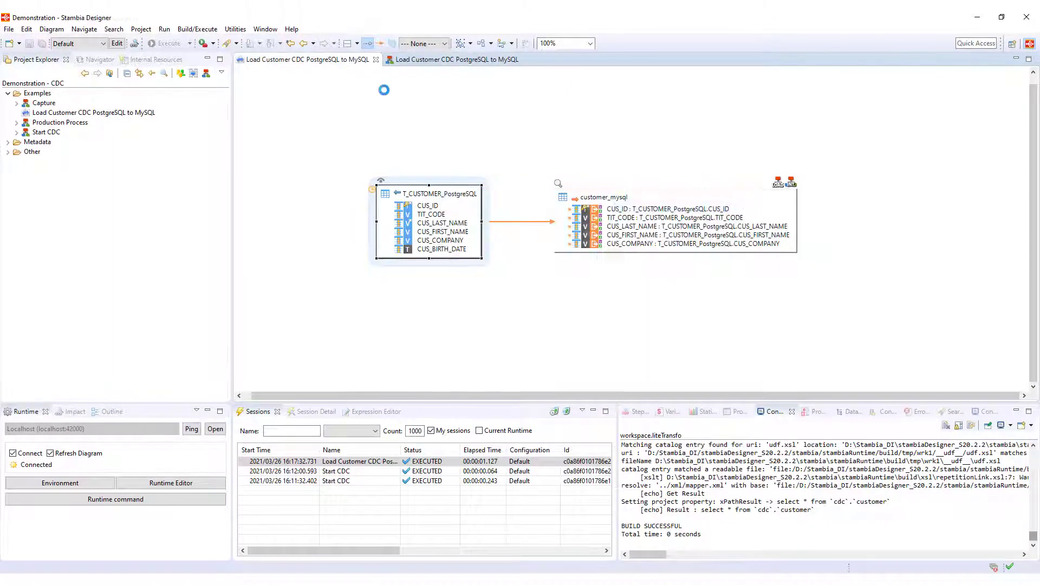
click(260, 271)
click(473, 271)
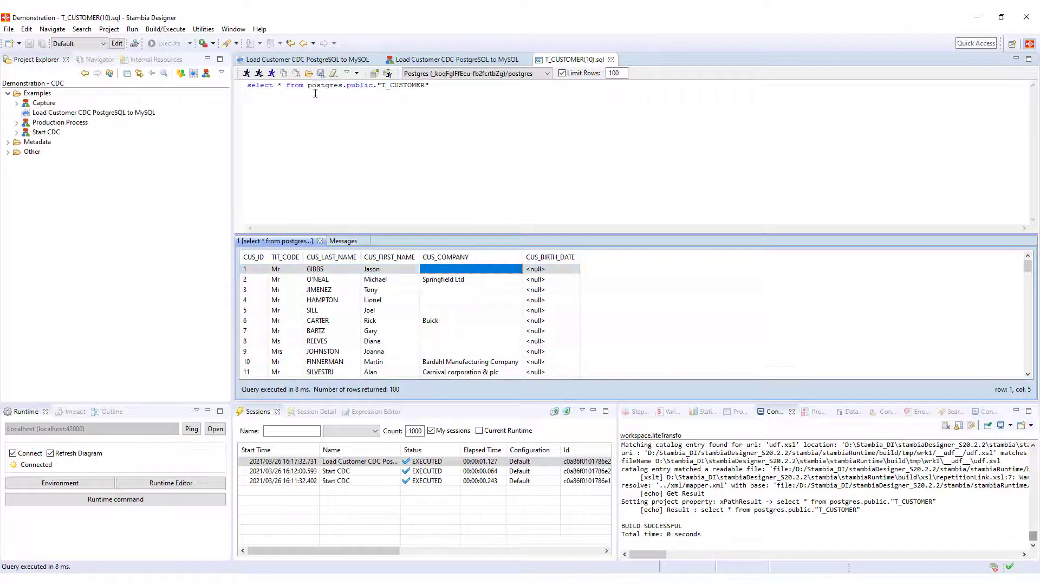
Step: Run an UPDATE setting customer 1's company to 'Amazon' in PostgreSQL
drag(306, 87, 230, 86)
key(BackSpace)
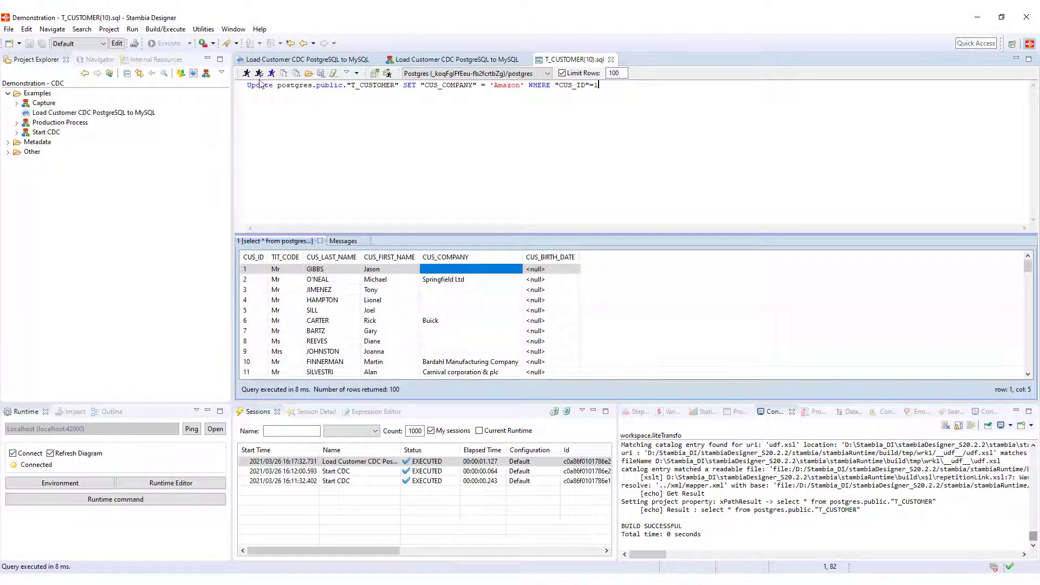
click(247, 74)
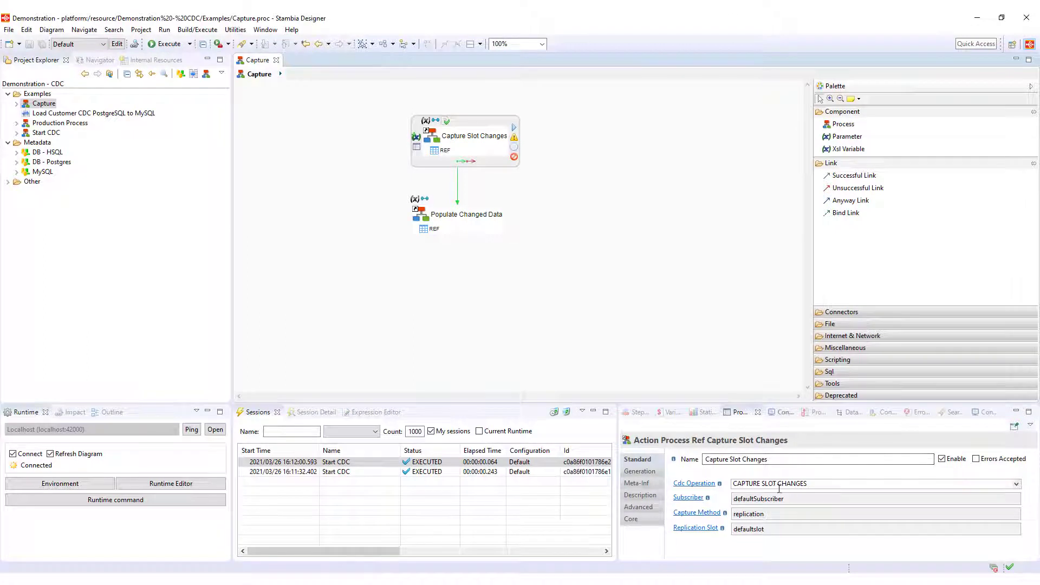
Step: Review the Capture process's CAPTURE SLOT CHANGES and POPULATE CDC TABLE operations
drag(807, 484, 731, 483)
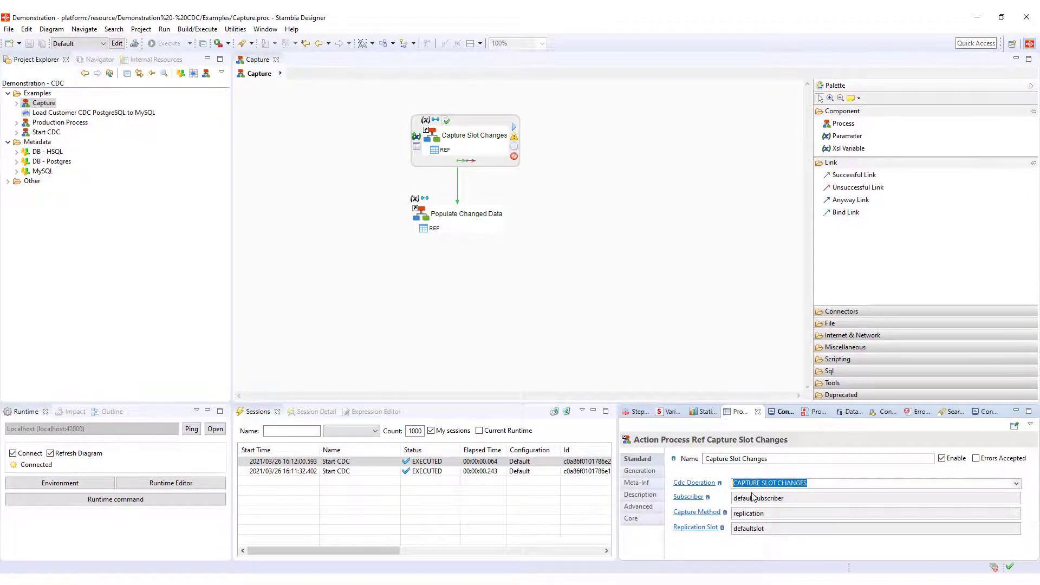
click(485, 216)
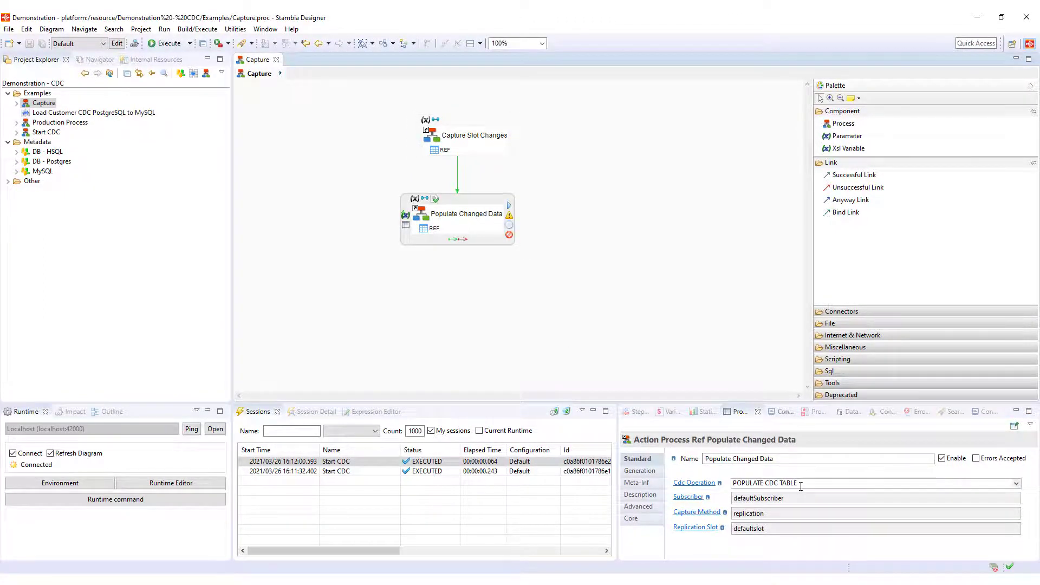
drag(799, 483, 781, 483)
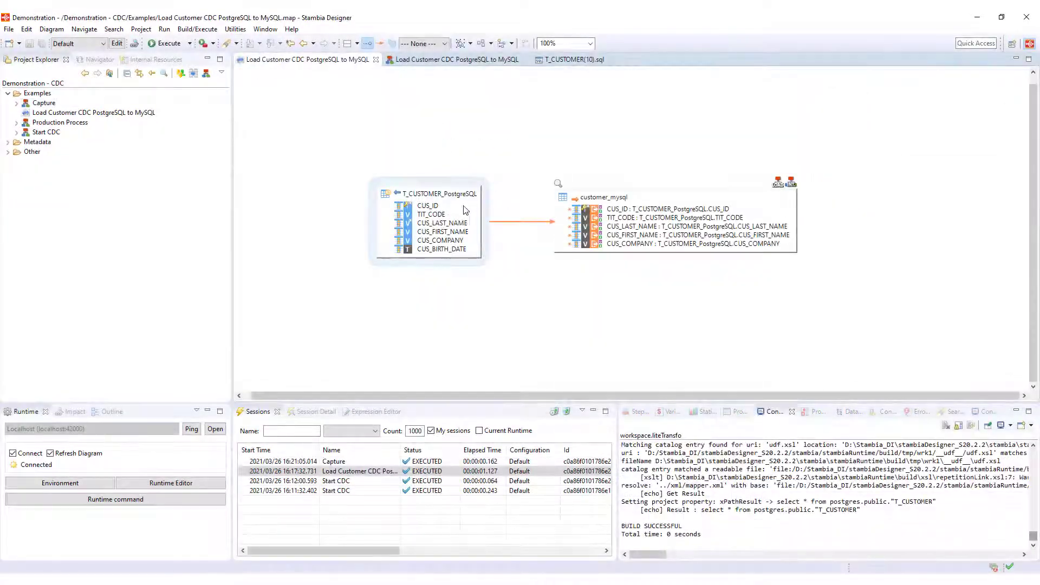
Step: Rerun the T_CUSTOMER captured-data query, showing customer 1's Amazon update for hsql-BI and mysql-CRM
right_click(449, 196)
mouse_move(520, 201)
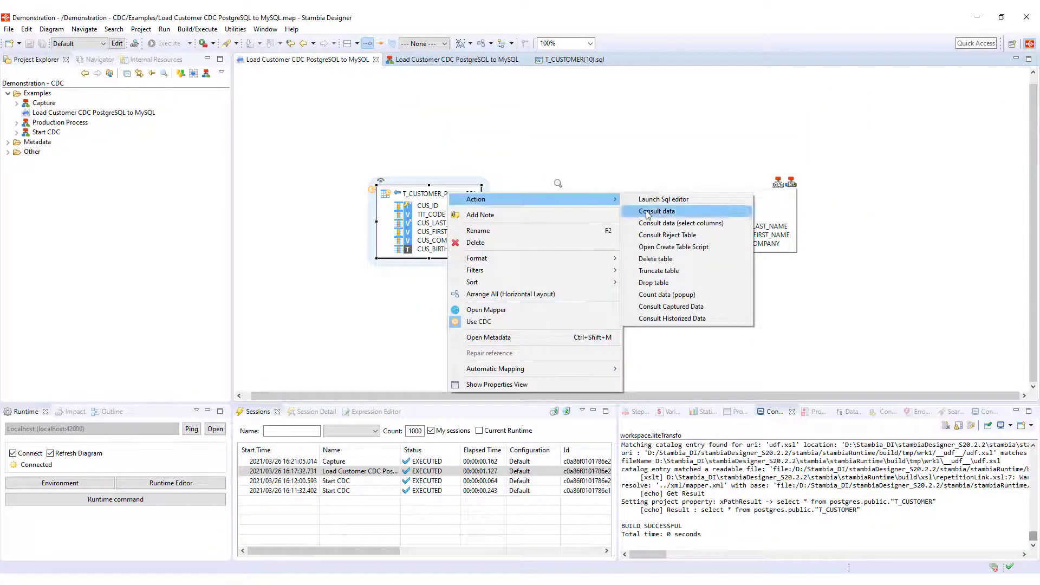
click(701, 308)
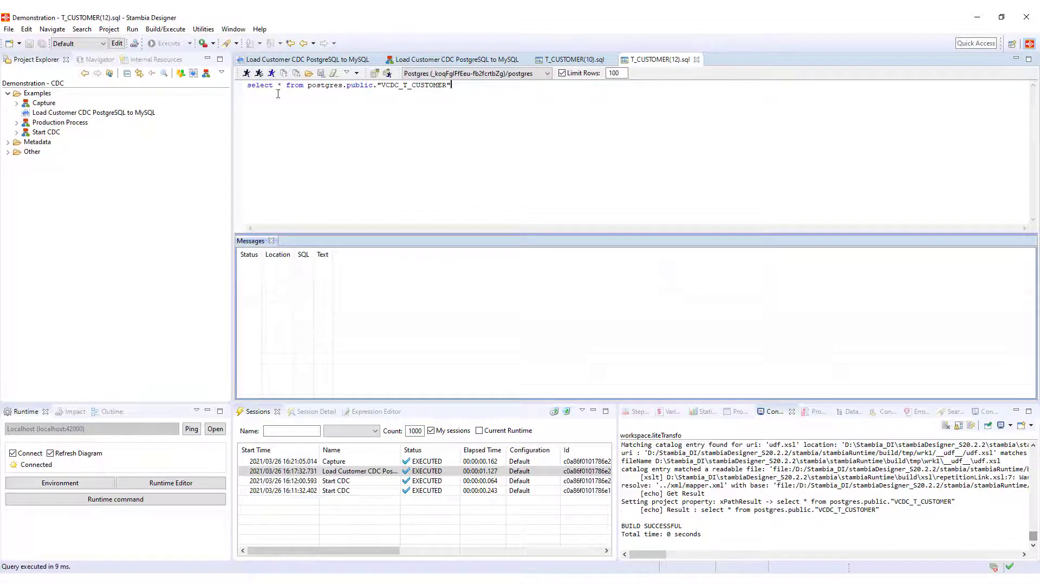
click(247, 73)
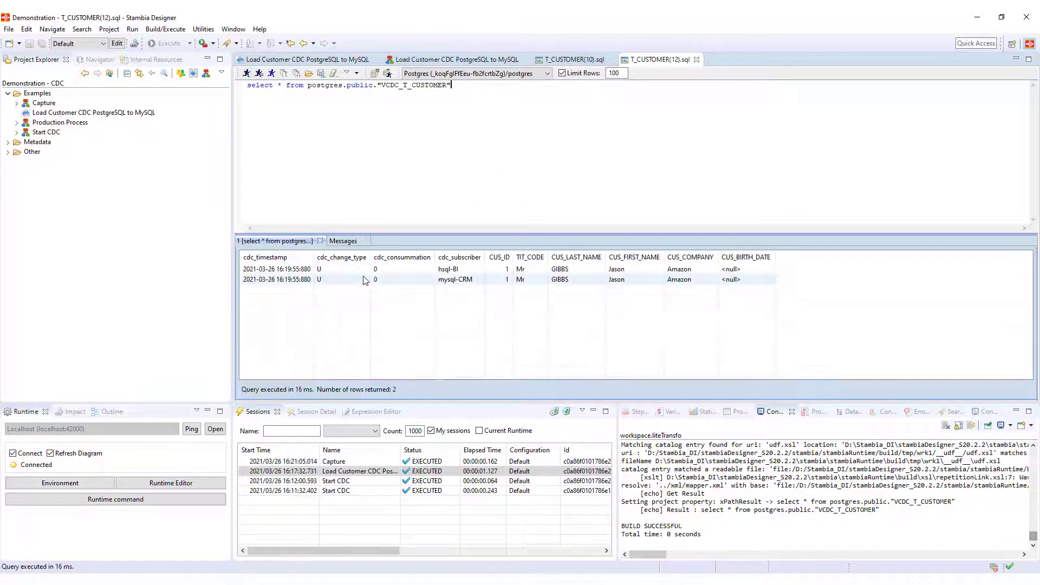
click(453, 273)
click(470, 281)
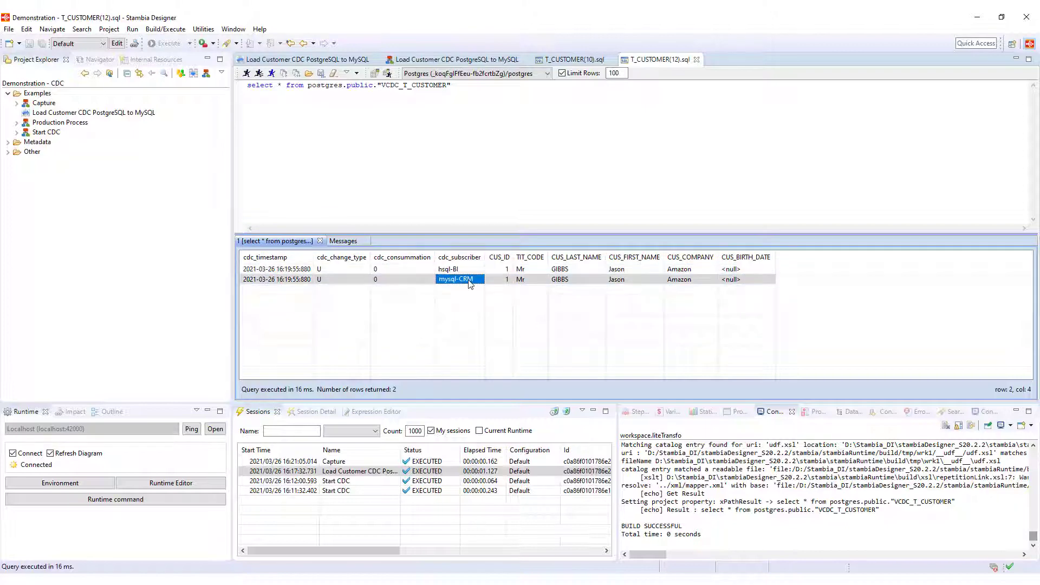
click(675, 271)
click(682, 281)
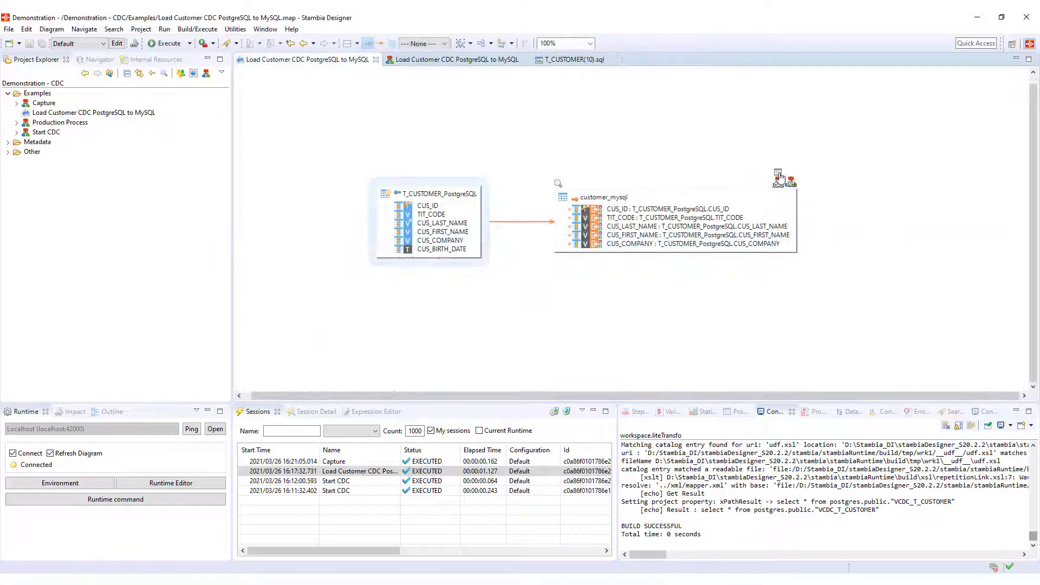
Step: Enable Cdc Subscriber on the LOAD step, set it to mysql-CRM, and save
click(779, 177)
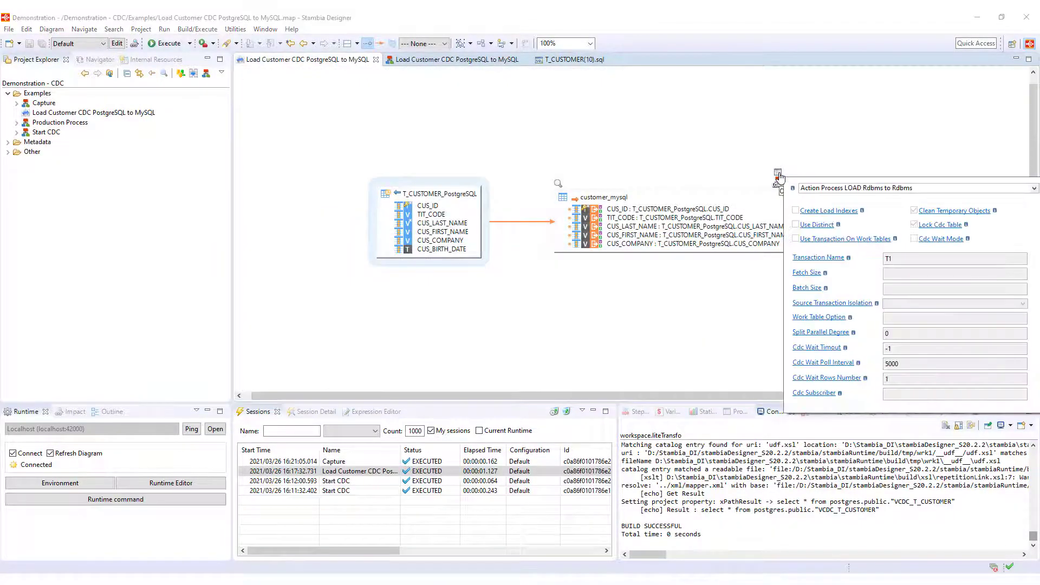
click(821, 393)
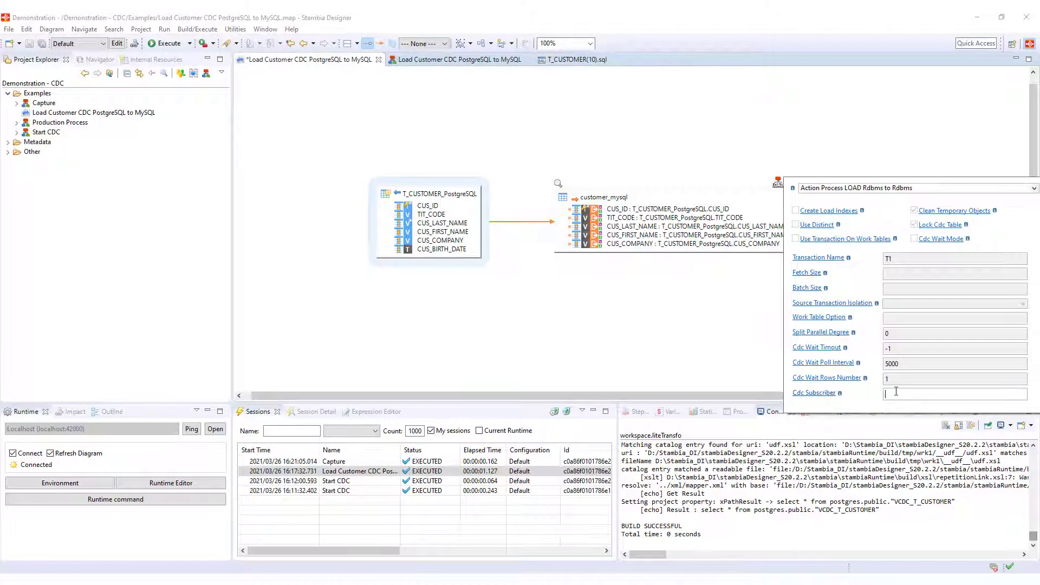
text(mysql=)
click(575, 337)
key(ctrl+s)
Step: Execute the mapping and confirm 1 update and 0 inserts in Statistics
right_click(397, 123)
click(419, 128)
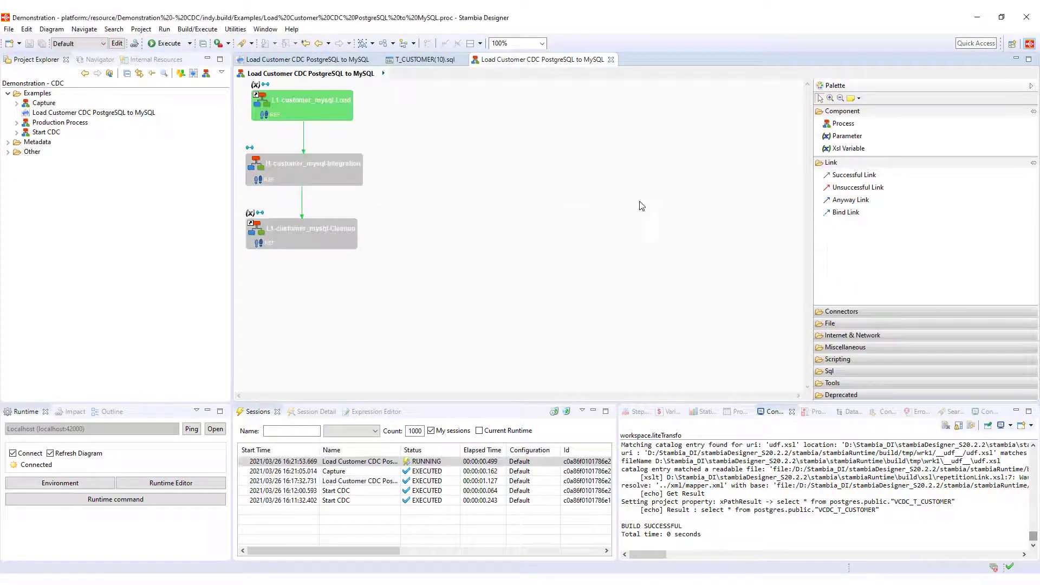
click(706, 412)
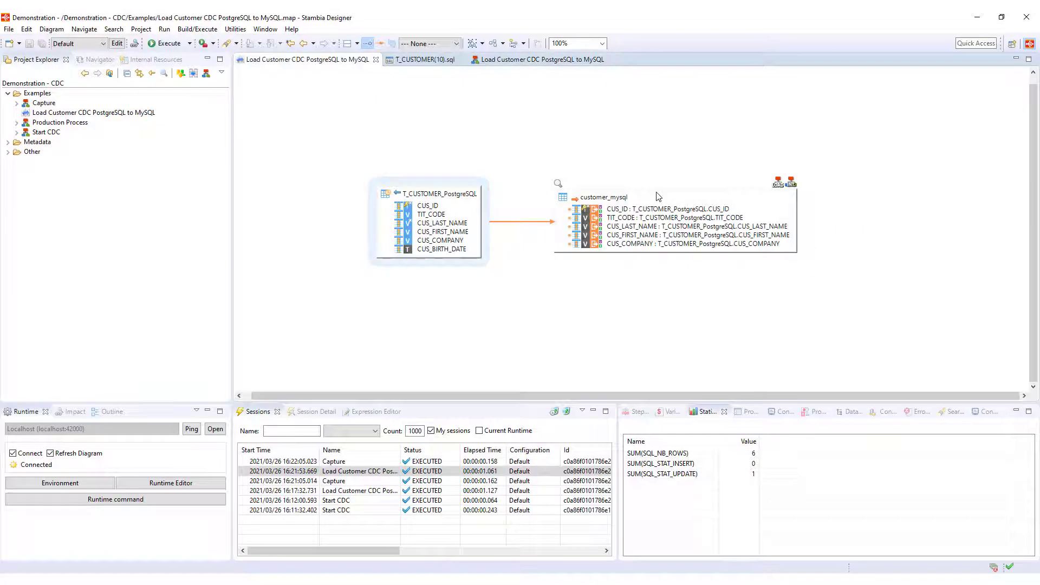
right_click(656, 193)
Step: Consult customer_mysql data, confirming GIBBS's company is now Amazon
mouse_move(690, 201)
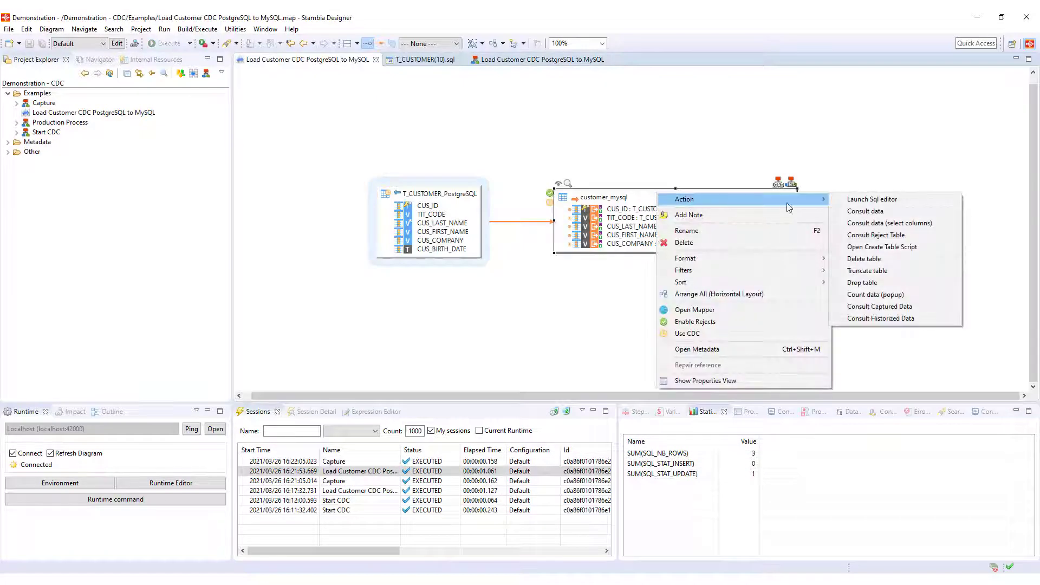
click(857, 211)
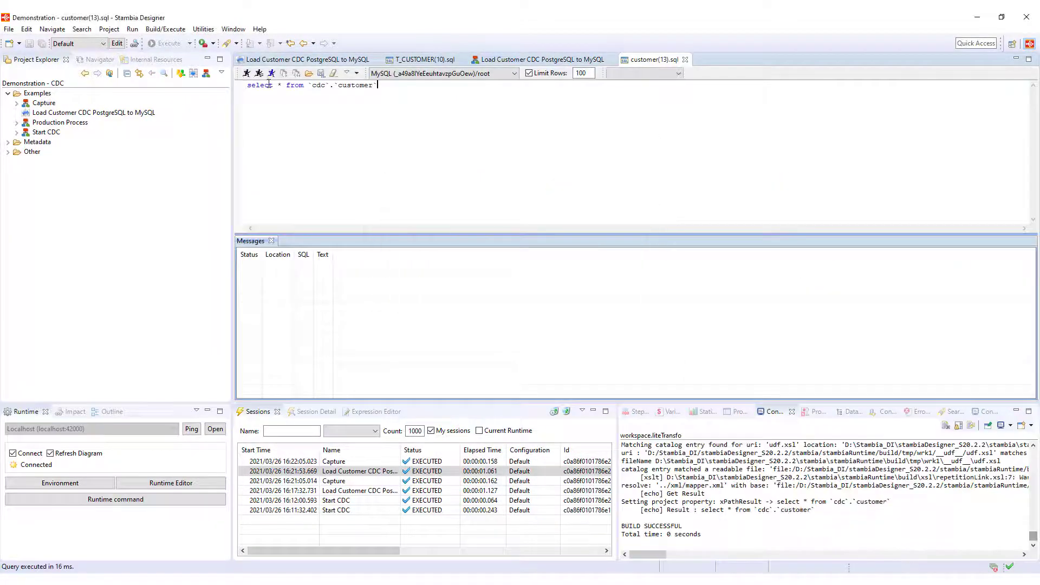
click(247, 74)
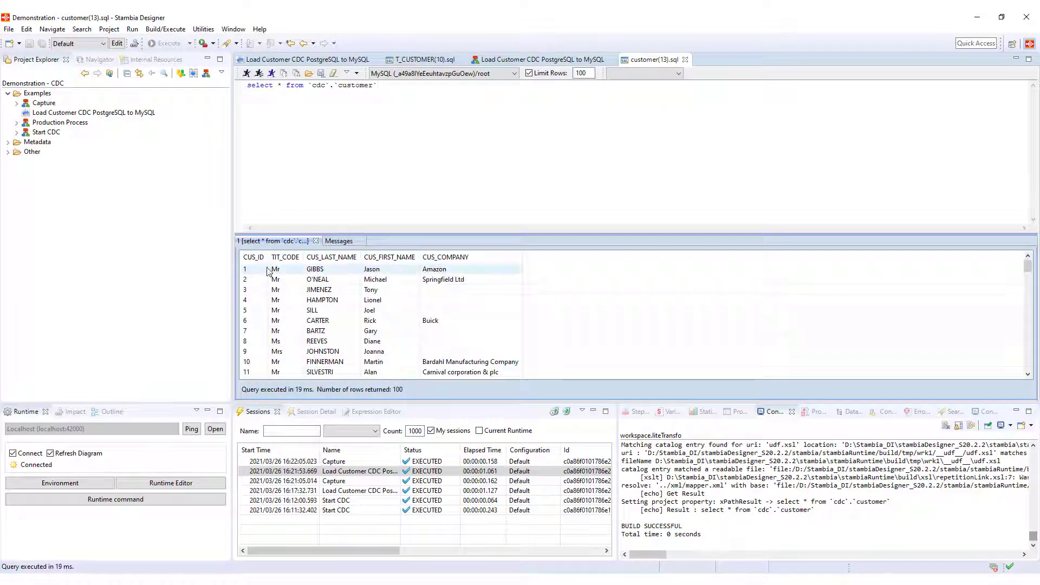
click(444, 271)
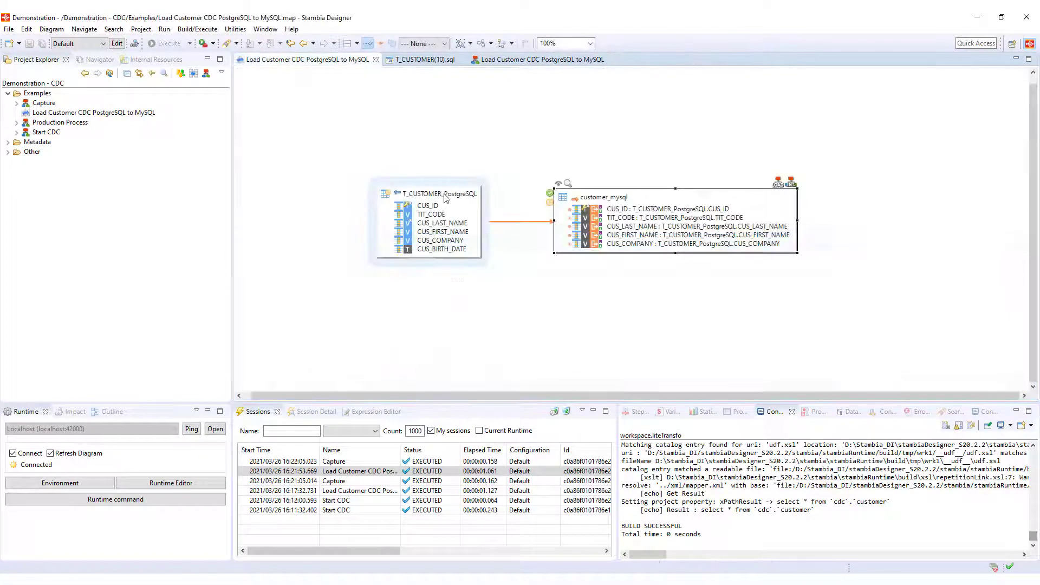
Step: Consult T_CUSTOMER_PostgreSQL captured data, showing only the hsql-BI change remains
right_click(445, 198)
mouse_move(495, 202)
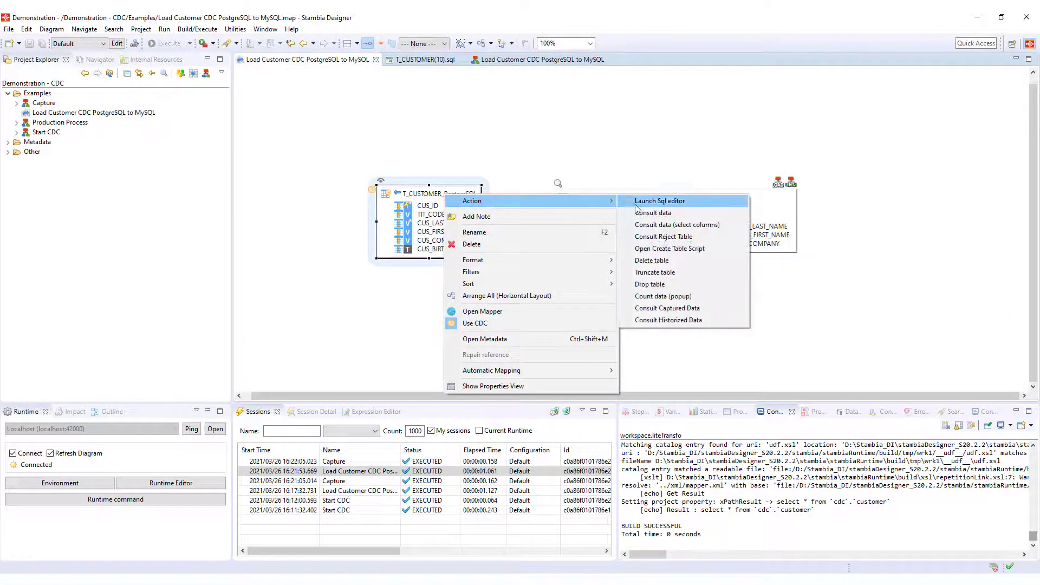
click(653, 308)
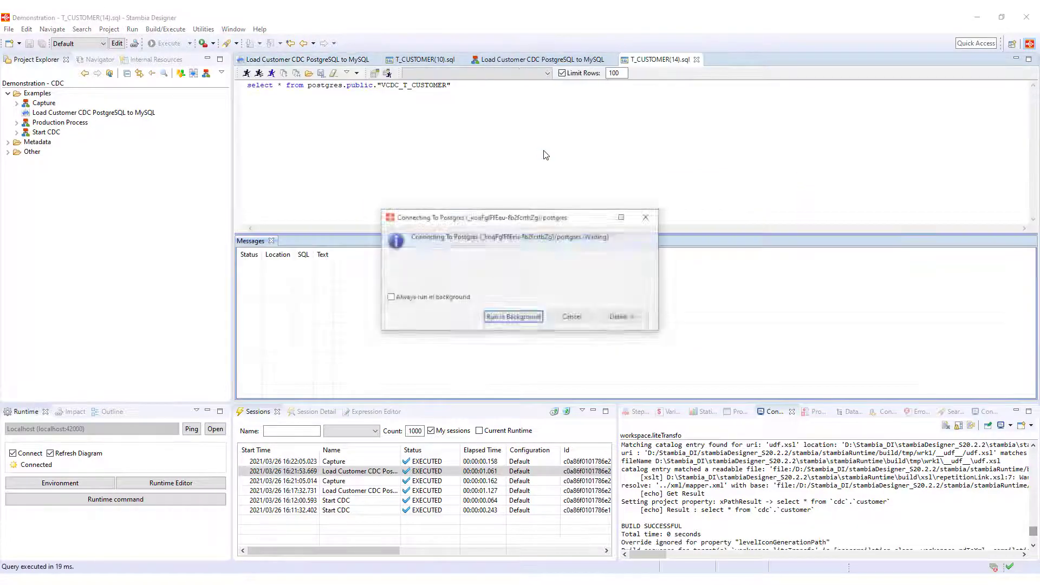
click(248, 74)
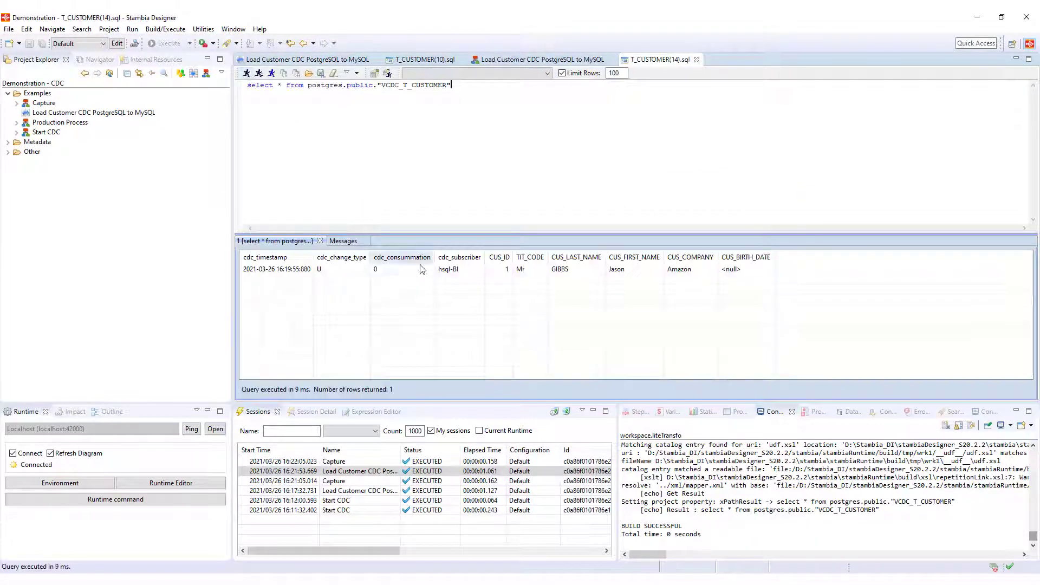
click(443, 271)
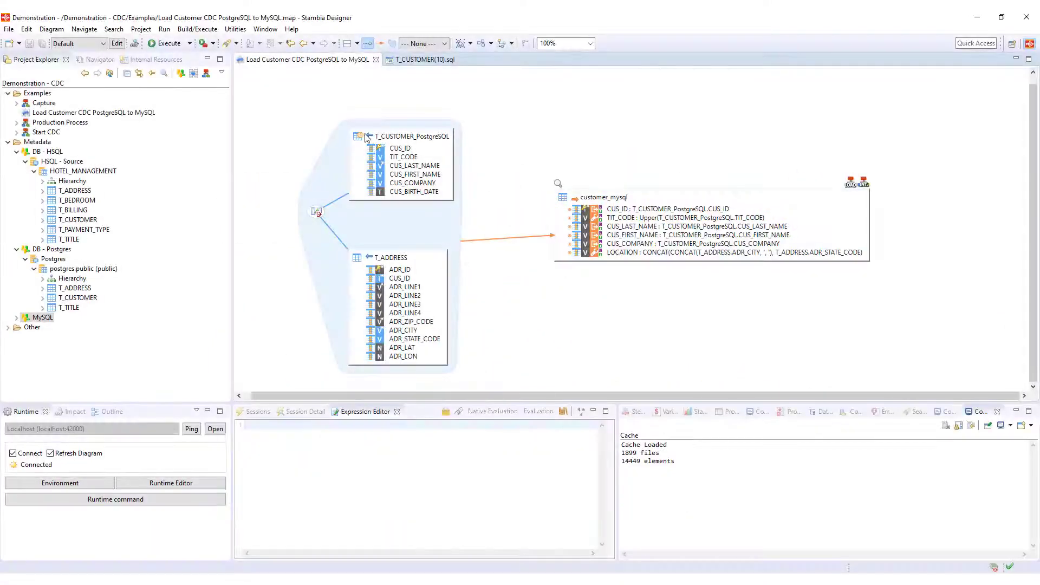
click(397, 137)
Step: Inspect the CUS_ID join to T_ADDRESS and the LOCATION CONCAT and TIT_CODE Upper expressions
click(317, 214)
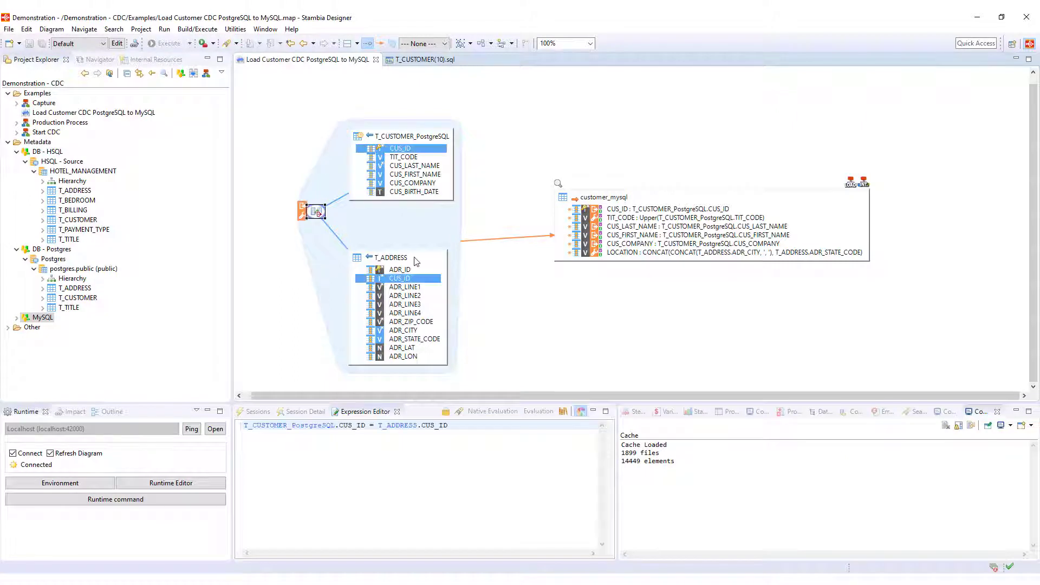
click(416, 261)
click(687, 253)
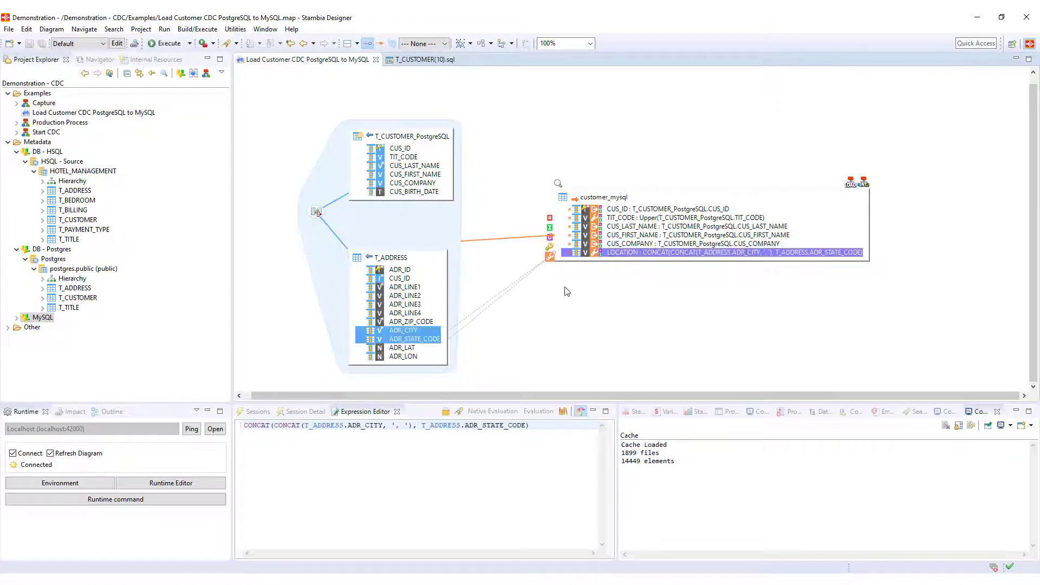
click(651, 219)
Step: Run the PostgreSQL update setting CUS_COMPANY to 'Amazon' for CUS_ID 10
click(425, 59)
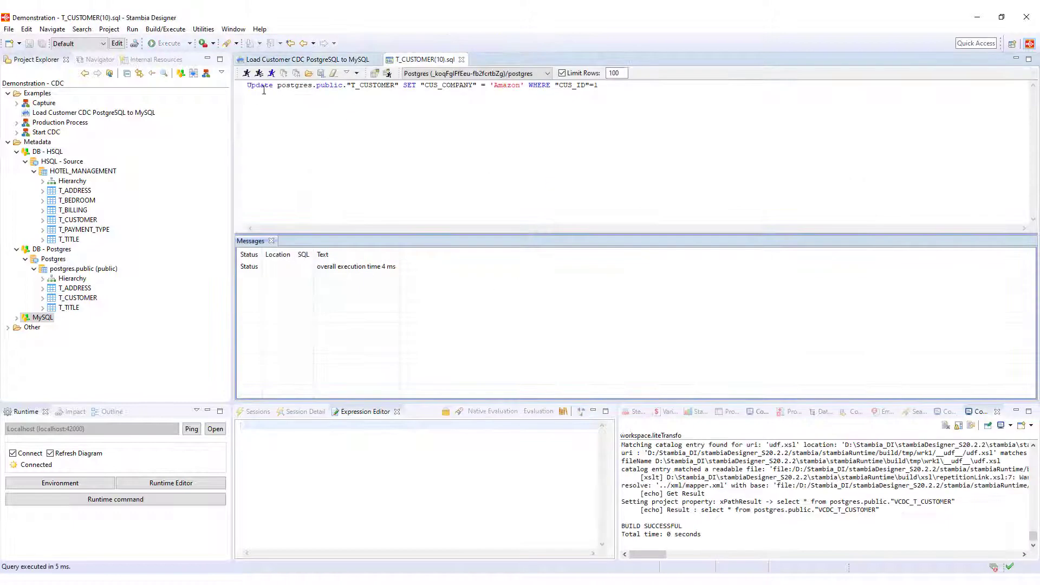
double_click(509, 87)
click(602, 87)
click(246, 74)
Step: Execute the joined customer mapping and confirm 6 rows, 0 inserts and 1 update
click(308, 60)
right_click(505, 105)
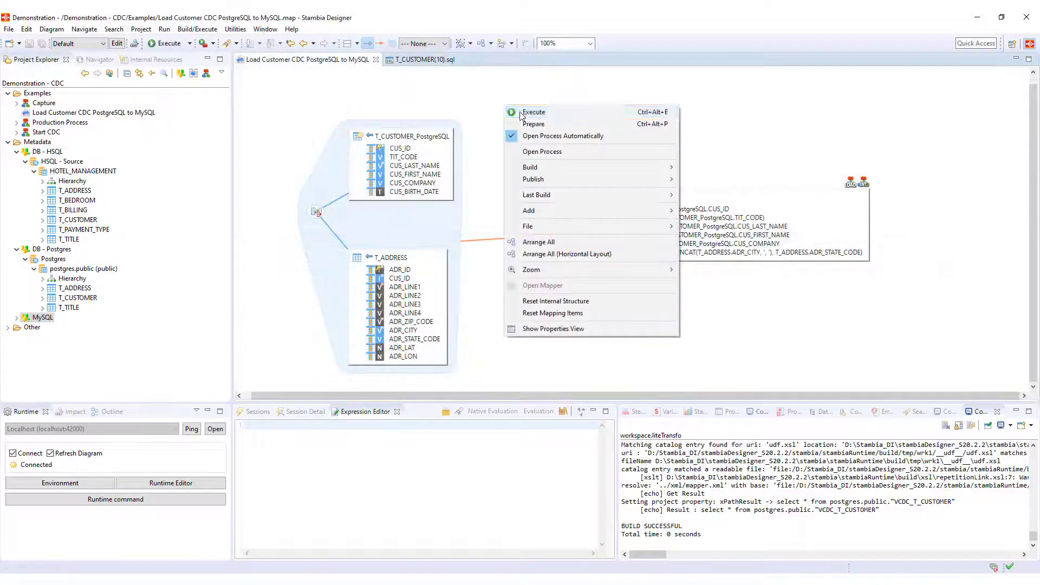
click(525, 112)
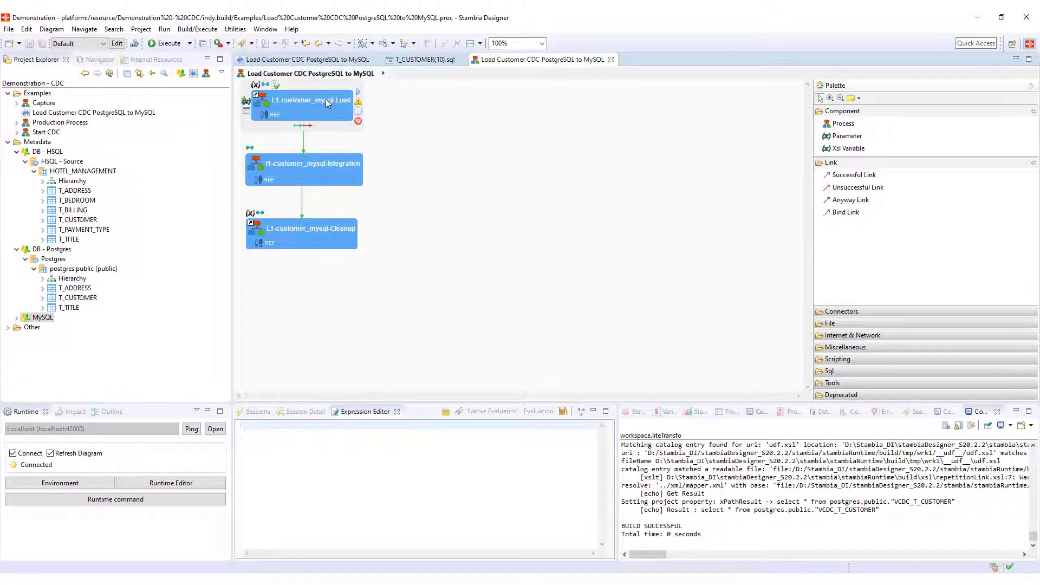
click(698, 412)
click(747, 476)
click(350, 61)
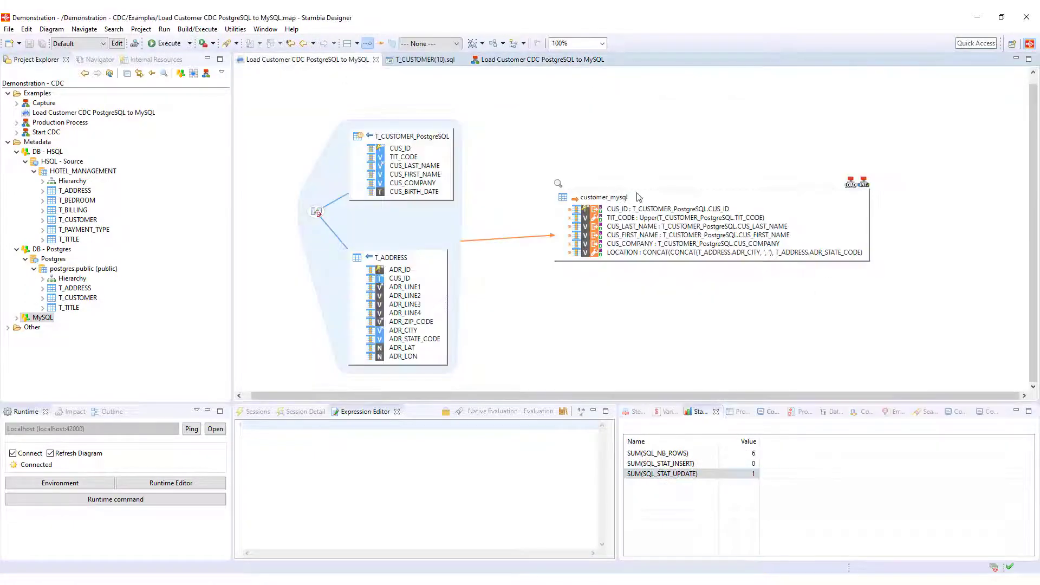
Step: Run Consult data on the customer_mysql target and enlarge the query results pane
right_click(648, 197)
mouse_move(786, 199)
click(867, 213)
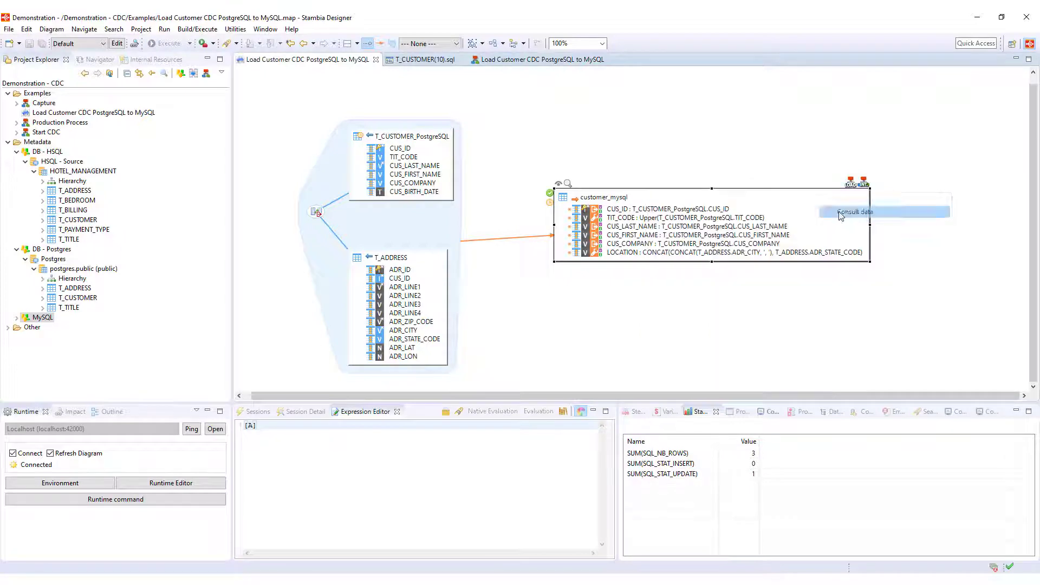
click(246, 73)
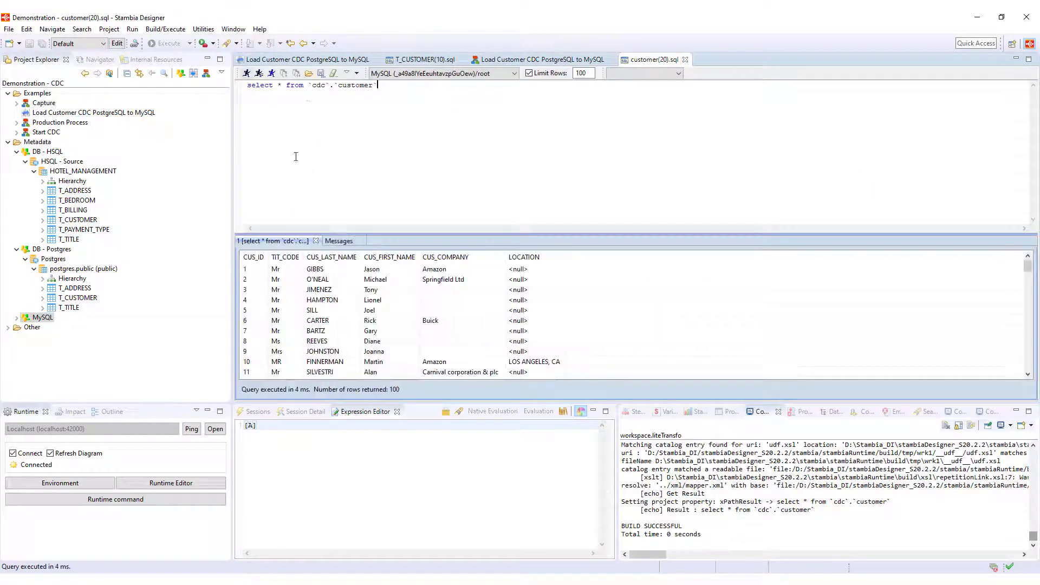
drag(429, 234, 428, 194)
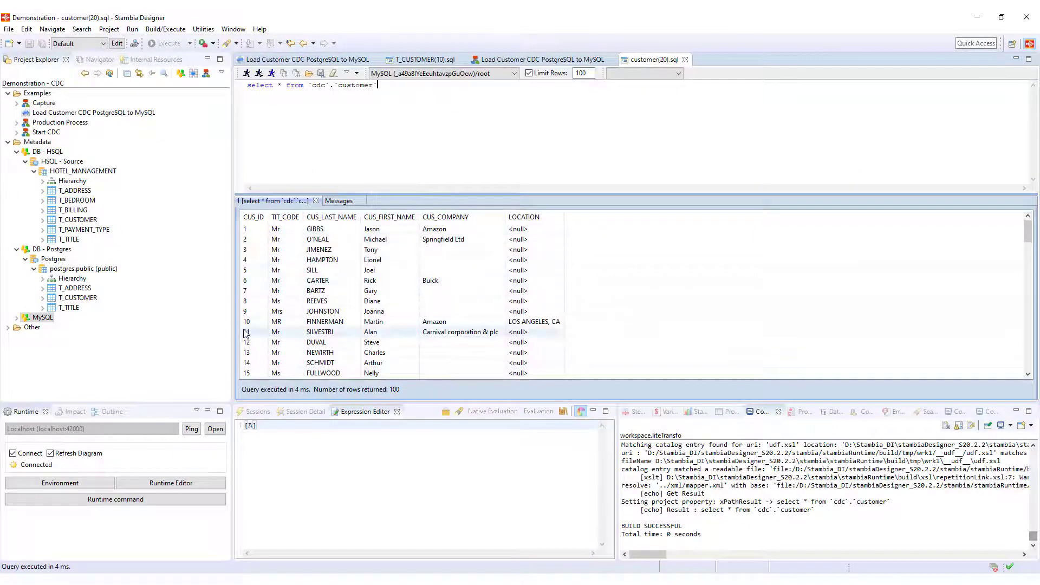
Step: Inspect customer 10, FINNERMAN, with LOCATION LOS ANGELES, CA and title MR
click(428, 323)
click(527, 323)
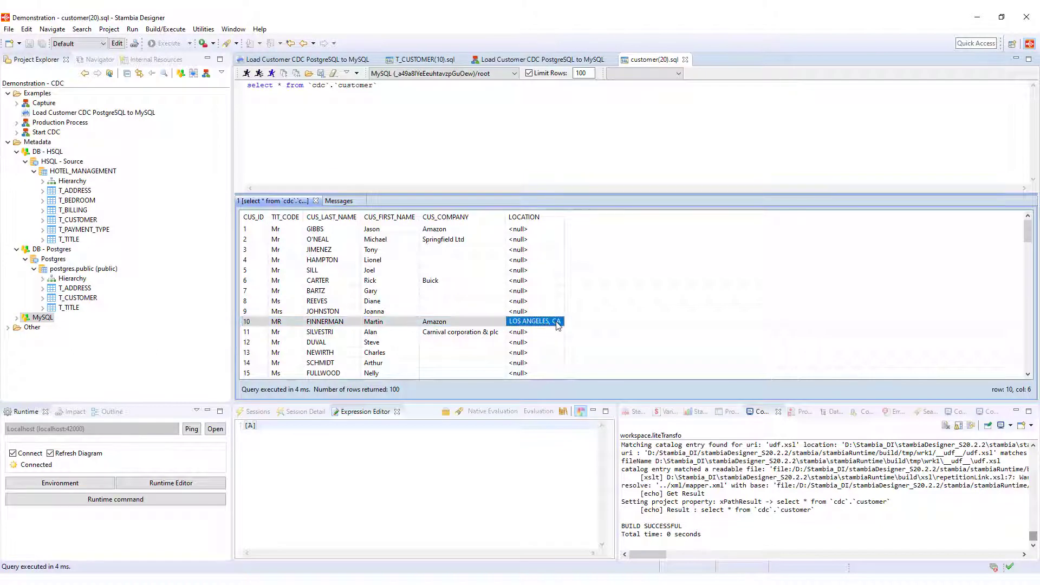
click(286, 323)
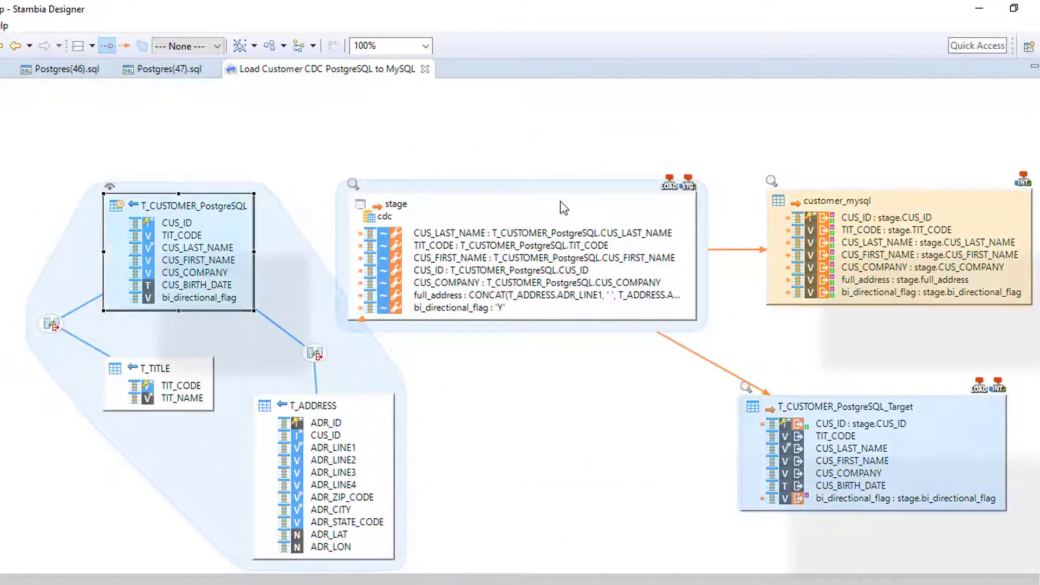
click(595, 188)
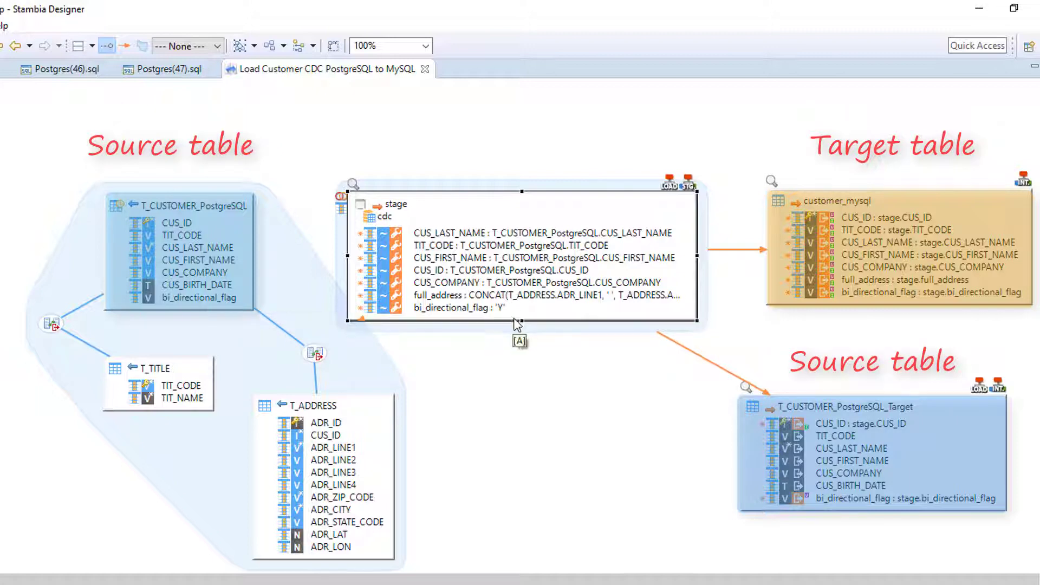
click(474, 310)
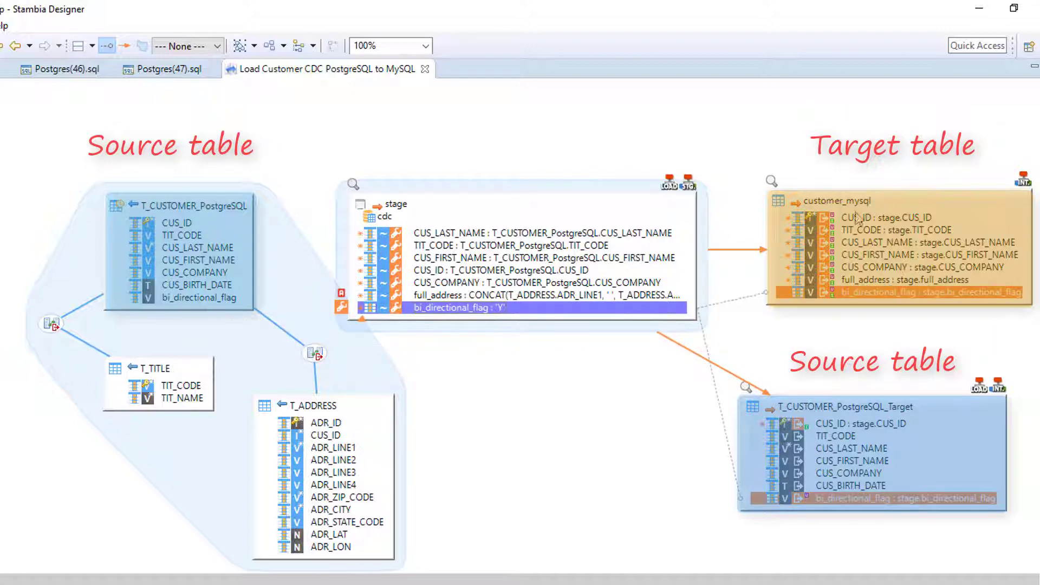
click(889, 204)
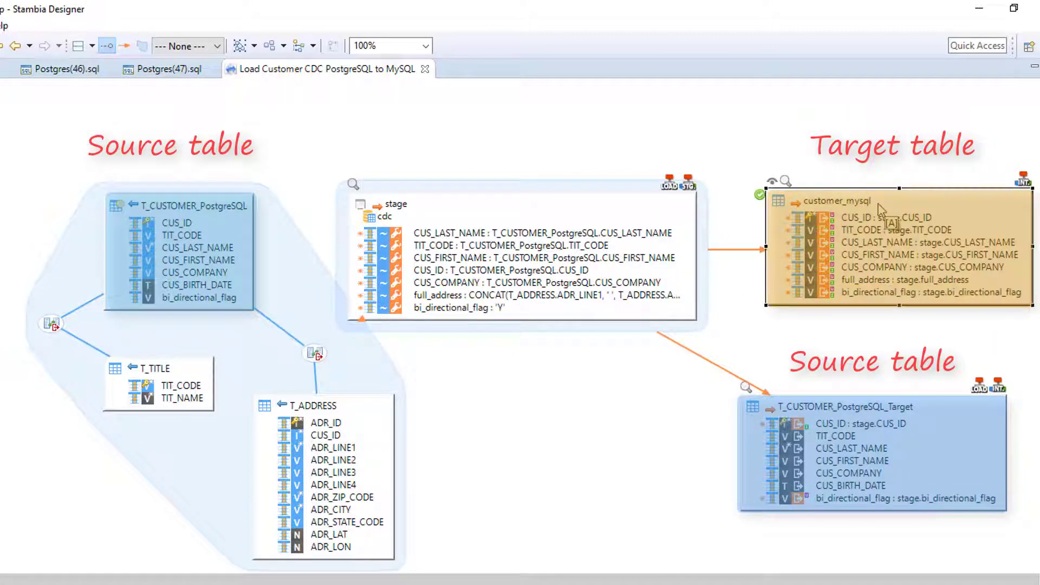
click(884, 407)
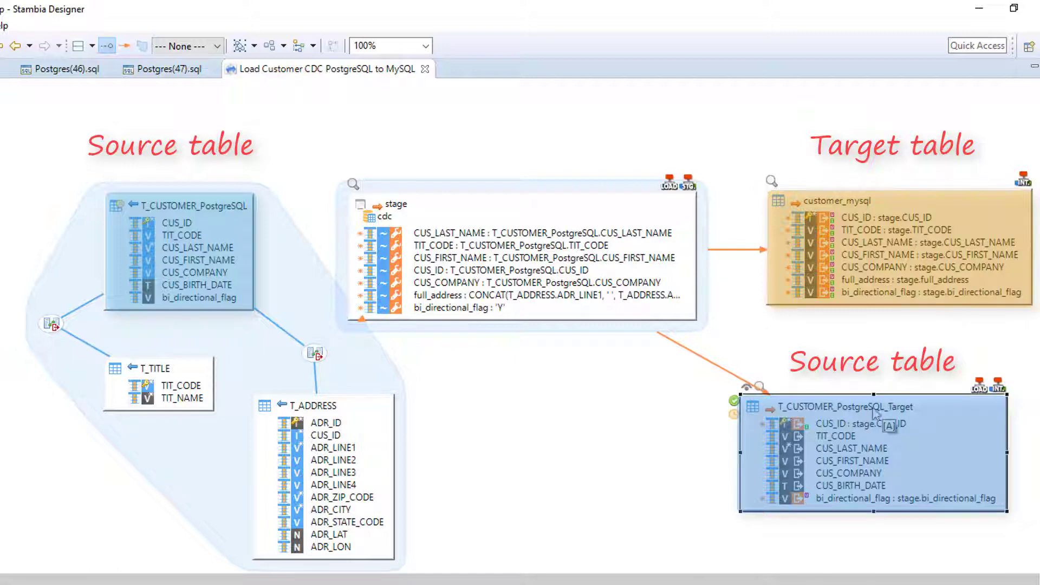
click(864, 501)
click(542, 270)
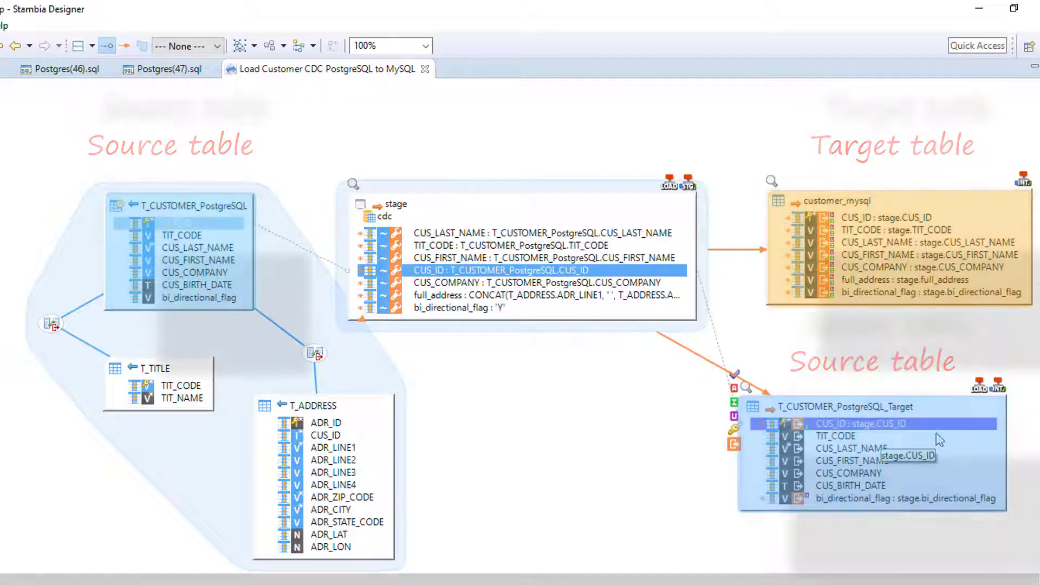